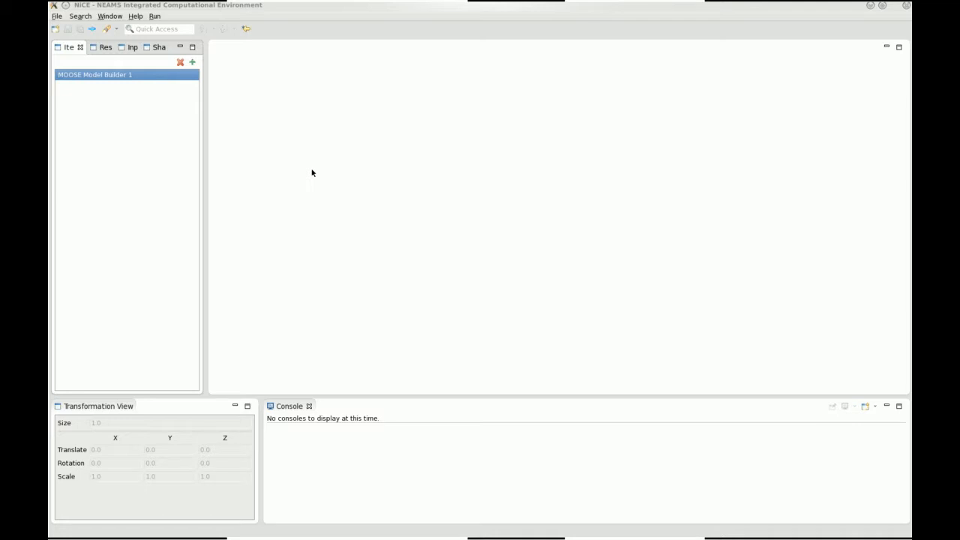
{"action": "left_click", "coordinate": [194, 63]}
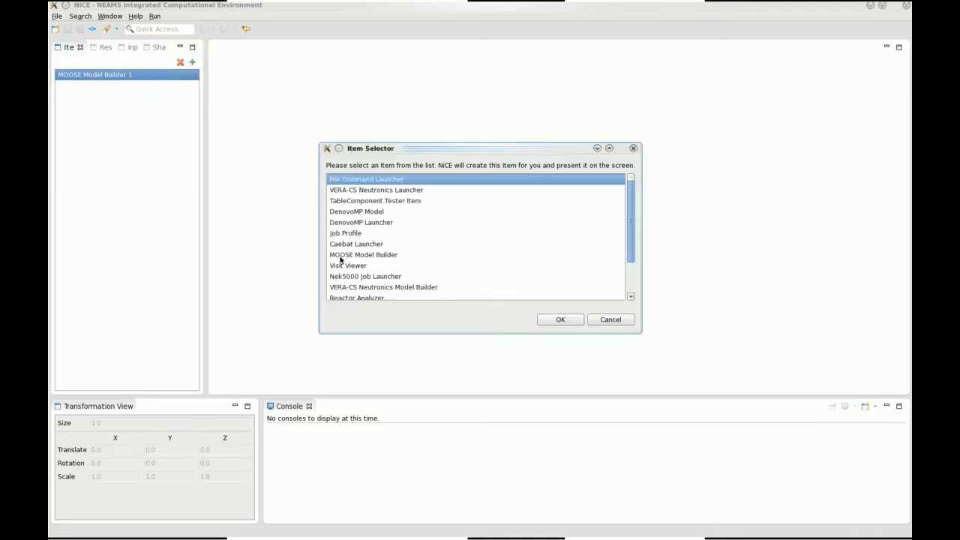
{"action": "left_click", "coordinate": [341, 256]}
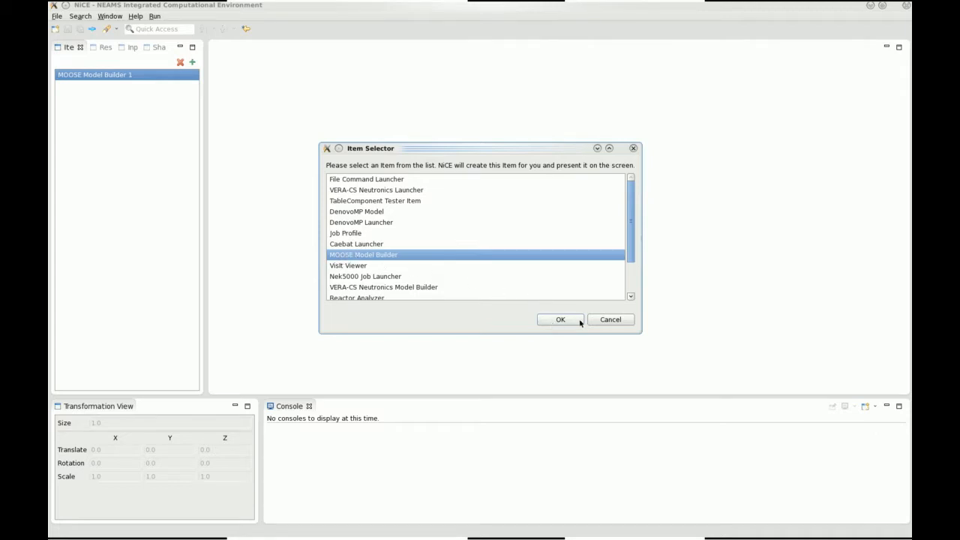
{"action": "left_click", "coordinate": [604, 323]}
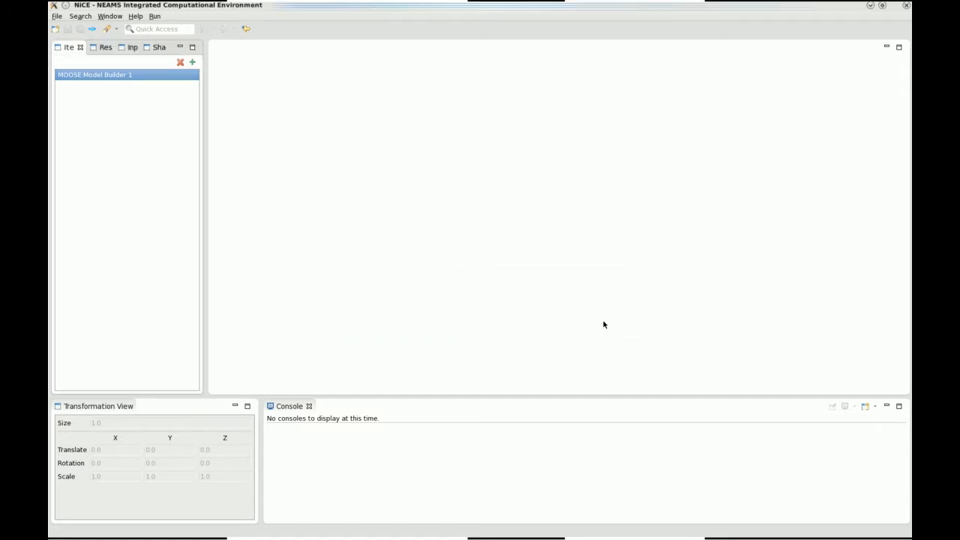
Enable the /Adaptivity block of the MOOSE Model Builder 1 item and view its /Adaptivity Parameters
{"action": "double_click", "coordinate": [118, 75]}
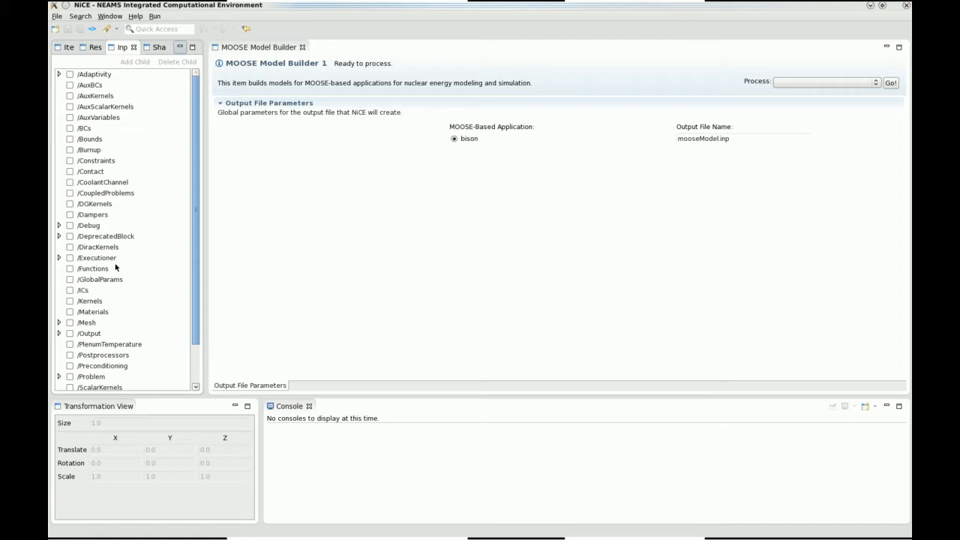
{"action": "left_click", "coordinate": [59, 74]}
{"action": "left_click", "coordinate": [70, 75]}
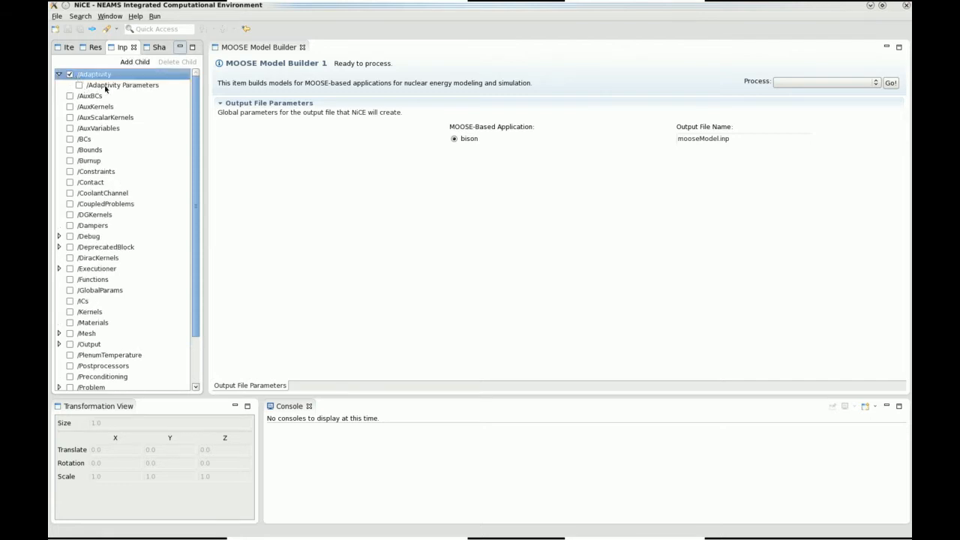
{"action": "double_click", "coordinate": [106, 87]}
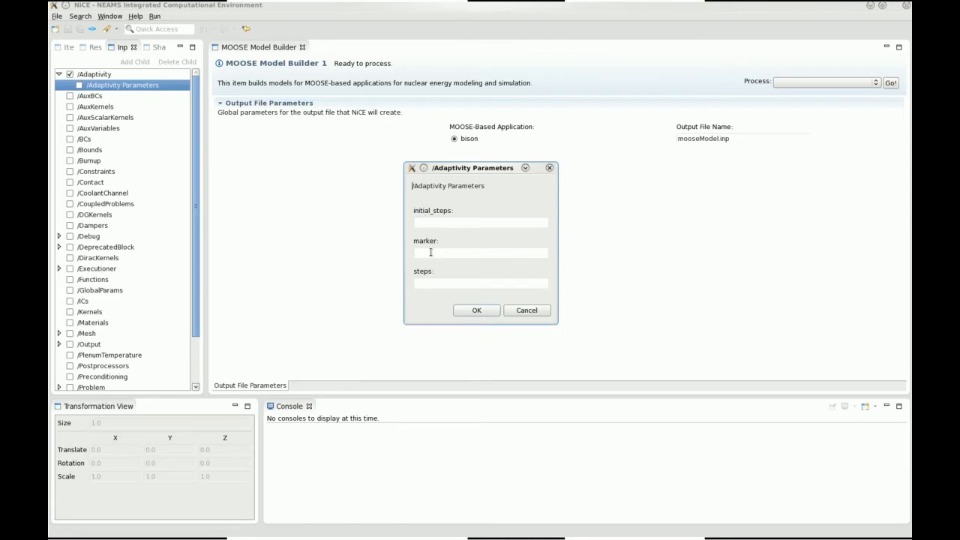
{"action": "left_click", "coordinate": [526, 310]}
Add an Indicators child to the /Adaptivity block and look at the child types offered for Indicators
{"action": "left_click", "coordinate": [101, 75]}
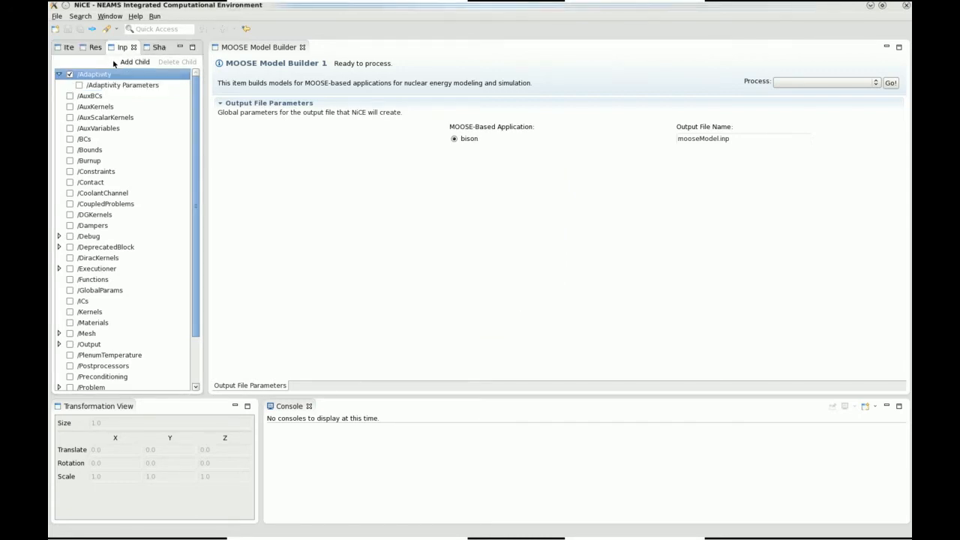
{"action": "left_click", "coordinate": [133, 62]}
{"action": "left_click", "coordinate": [496, 320]}
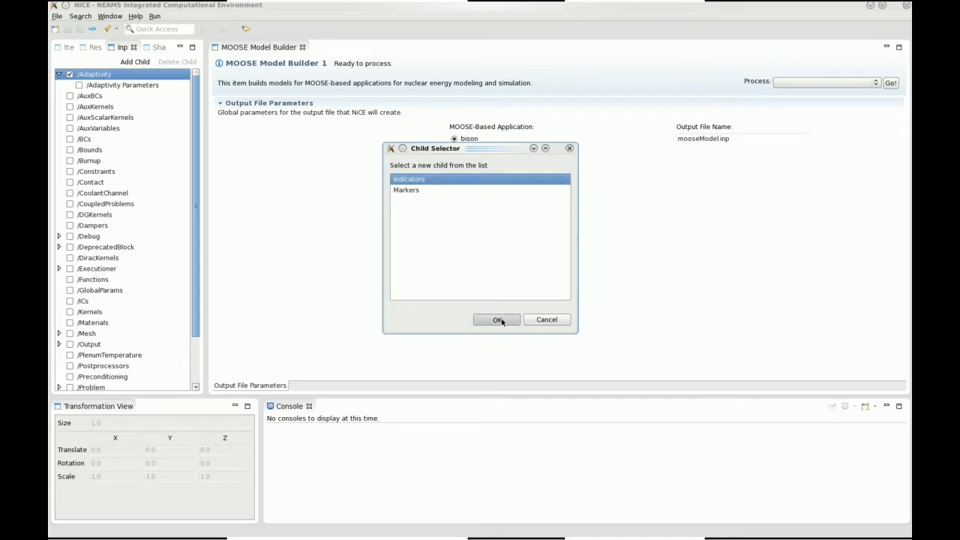
{"action": "left_click", "coordinate": [59, 75]}
{"action": "left_click", "coordinate": [80, 96]}
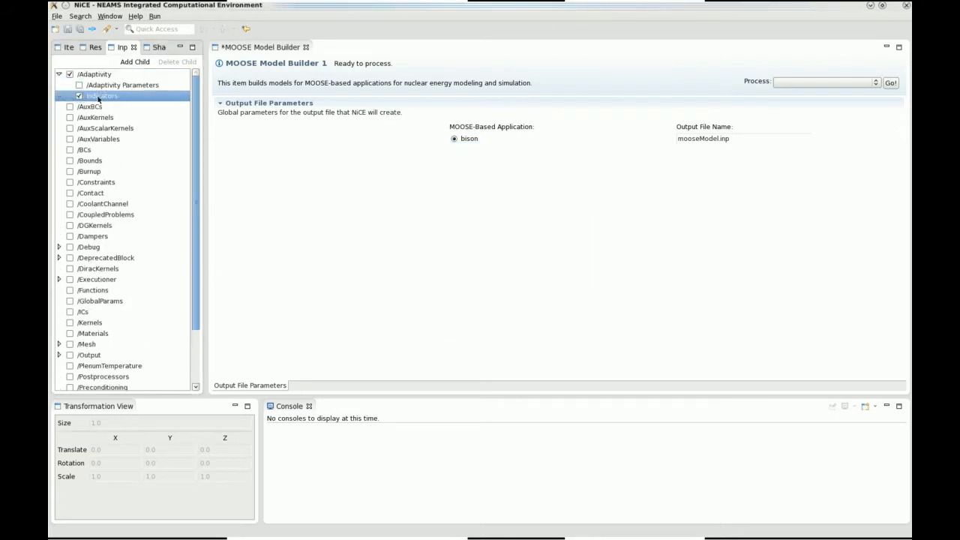
{"action": "left_click", "coordinate": [135, 62]}
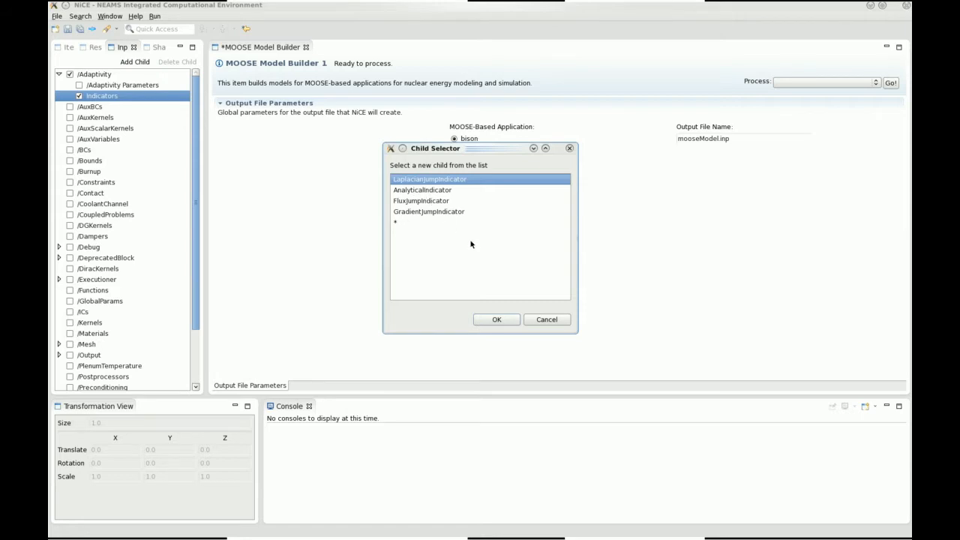
{"action": "left_click", "coordinate": [547, 321]}
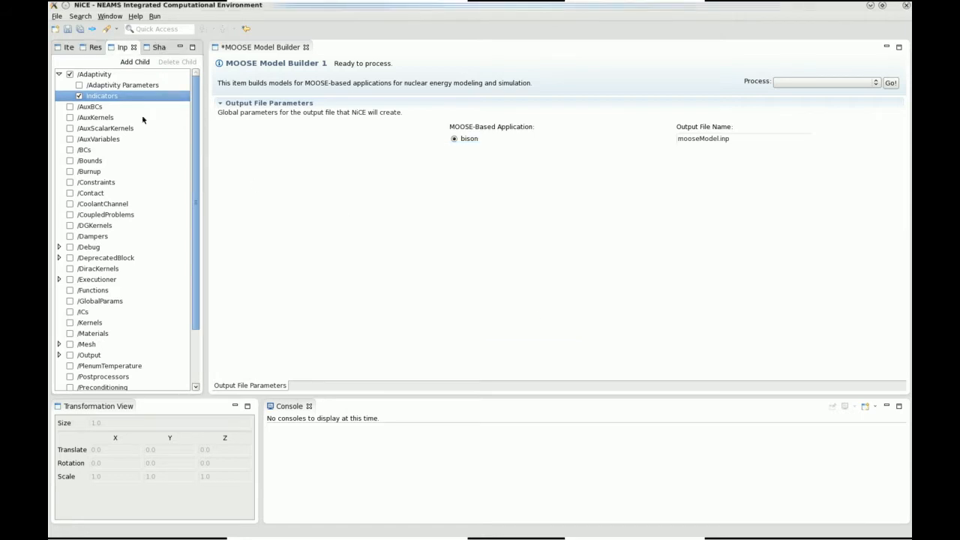
Add a TimePeriods child to the /Executioner block and enable it in the input tree
{"action": "left_click", "coordinate": [87, 283]}
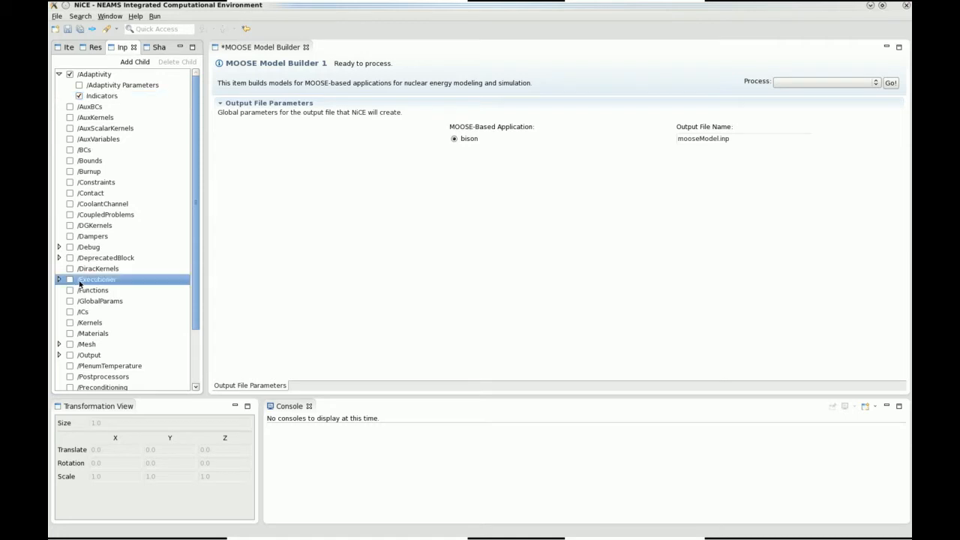
{"action": "left_click", "coordinate": [126, 63]}
{"action": "left_click", "coordinate": [401, 191]}
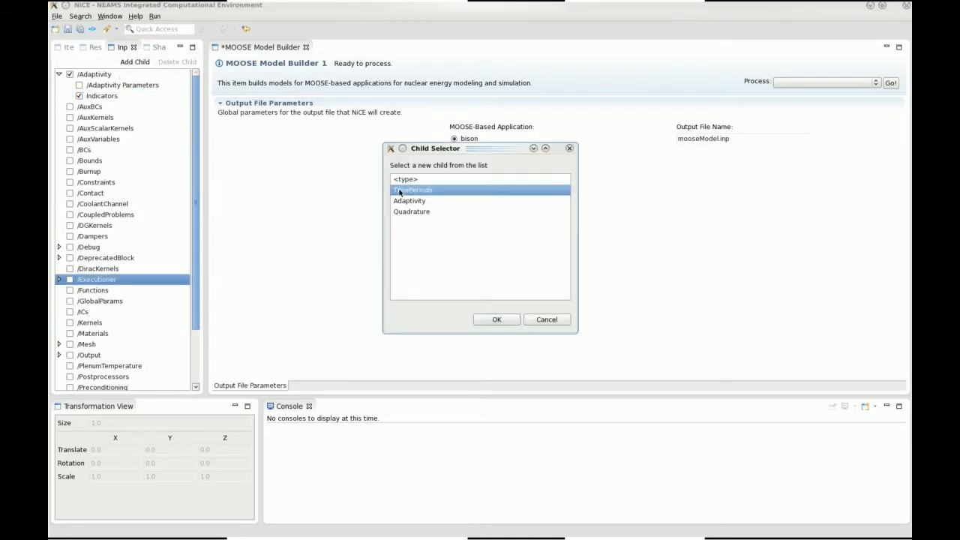
{"action": "left_click", "coordinate": [495, 319]}
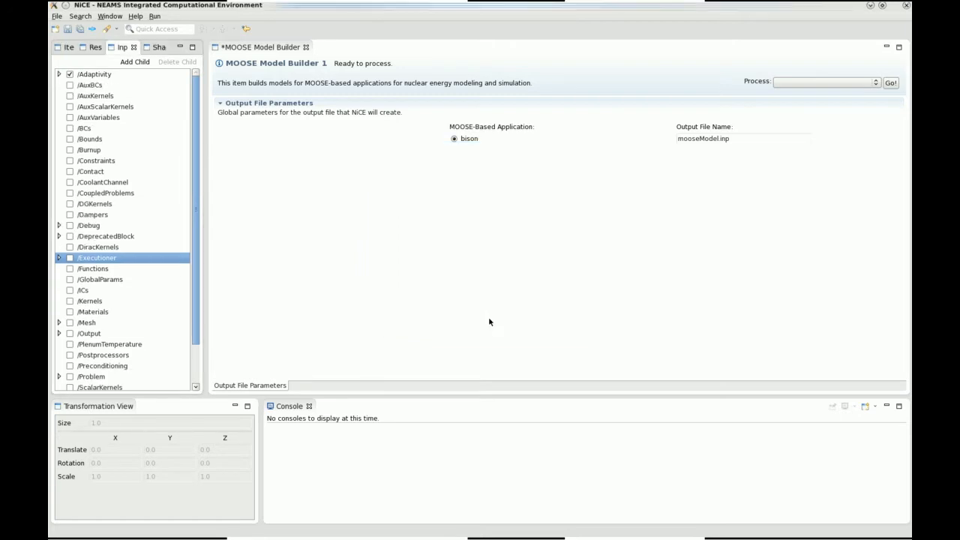
{"action": "left_click", "coordinate": [59, 257]}
{"action": "left_click", "coordinate": [81, 279]}
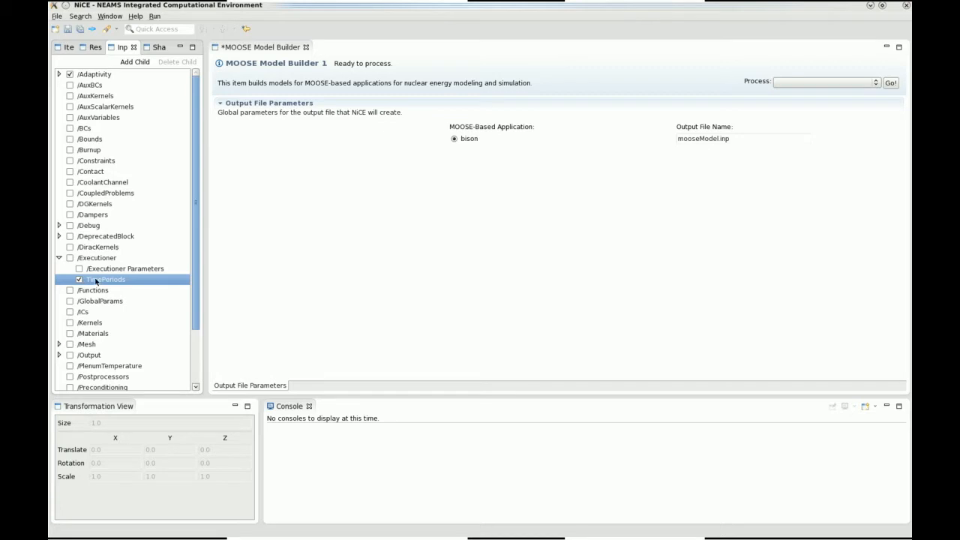
Add the * child under TimePeriods and view its parameters without entering any values
{"action": "left_click", "coordinate": [135, 62]}
{"action": "left_click", "coordinate": [488, 320]}
{"action": "left_click", "coordinate": [68, 279]}
{"action": "left_click", "coordinate": [80, 291]}
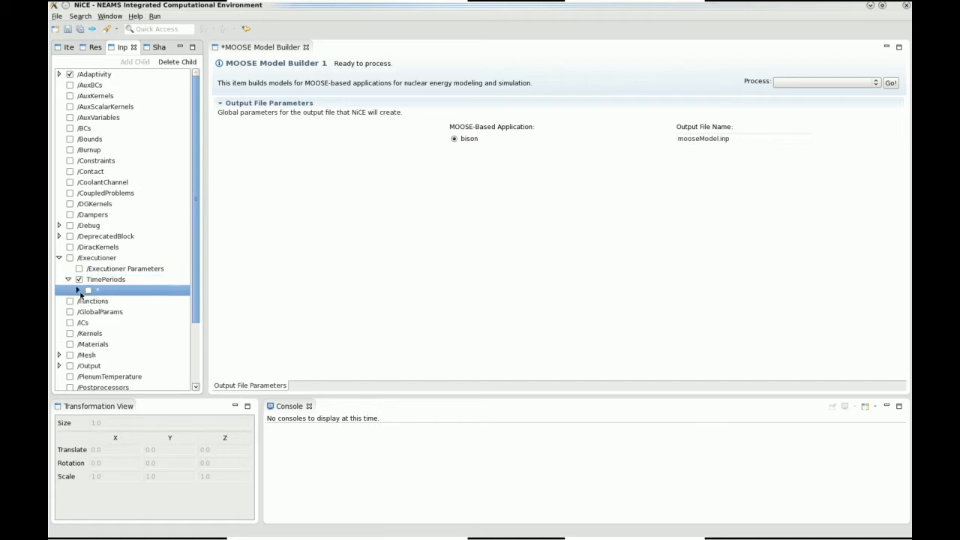
{"action": "left_click", "coordinate": [78, 290]}
{"action": "double_click", "coordinate": [112, 301]}
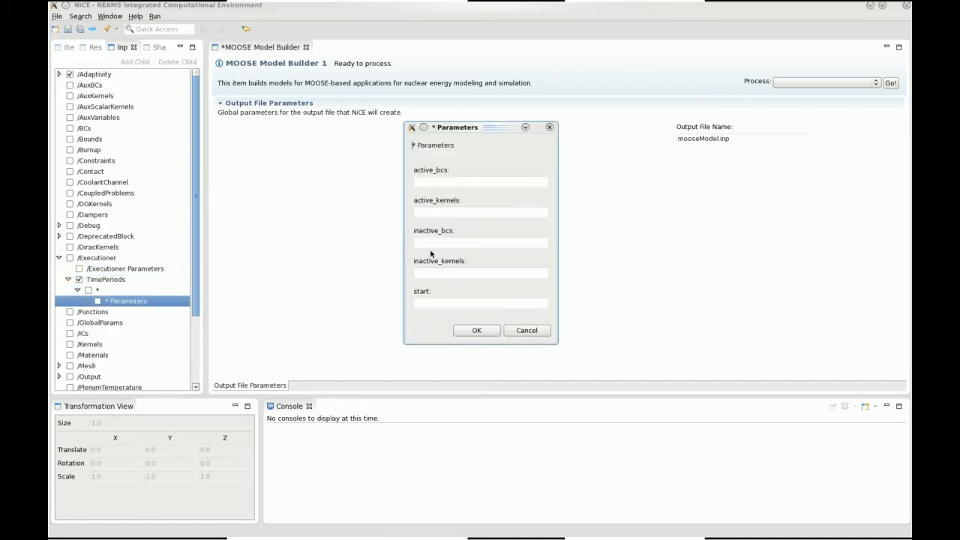
{"action": "left_click", "coordinate": [526, 330]}
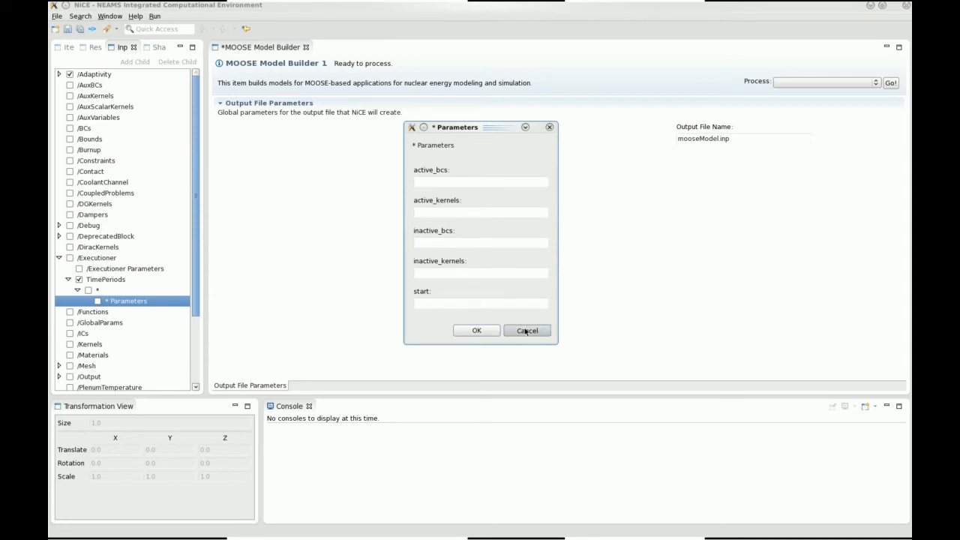
Save the model and run the Write MOOSE File process with mooseModel.inp as the output file
{"action": "left_click", "coordinate": [80, 29]}
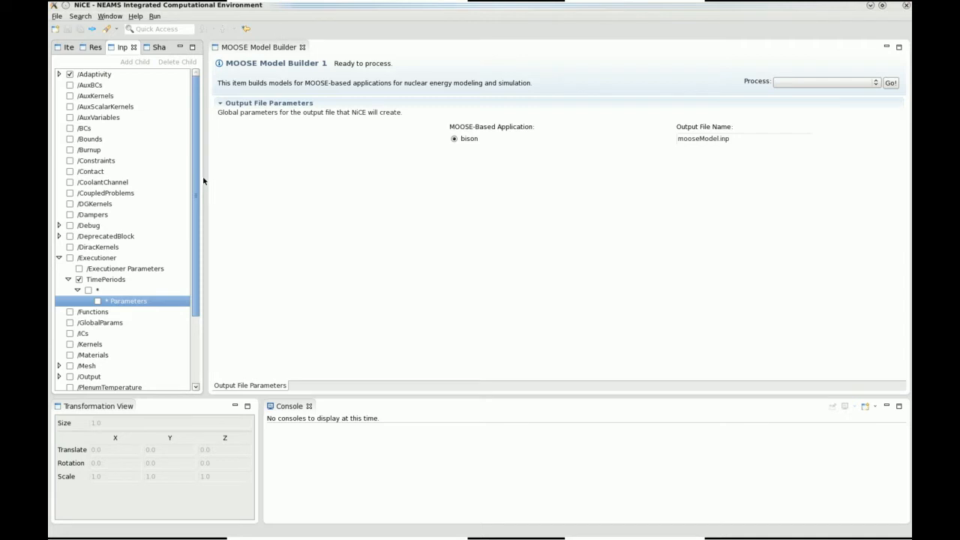
{"action": "left_click", "coordinate": [786, 83]}
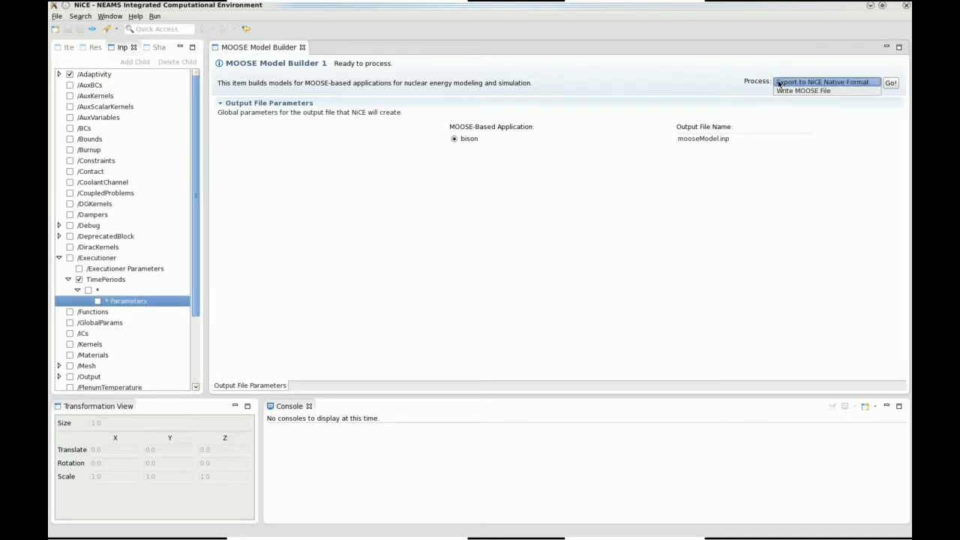
{"action": "left_click", "coordinate": [814, 91]}
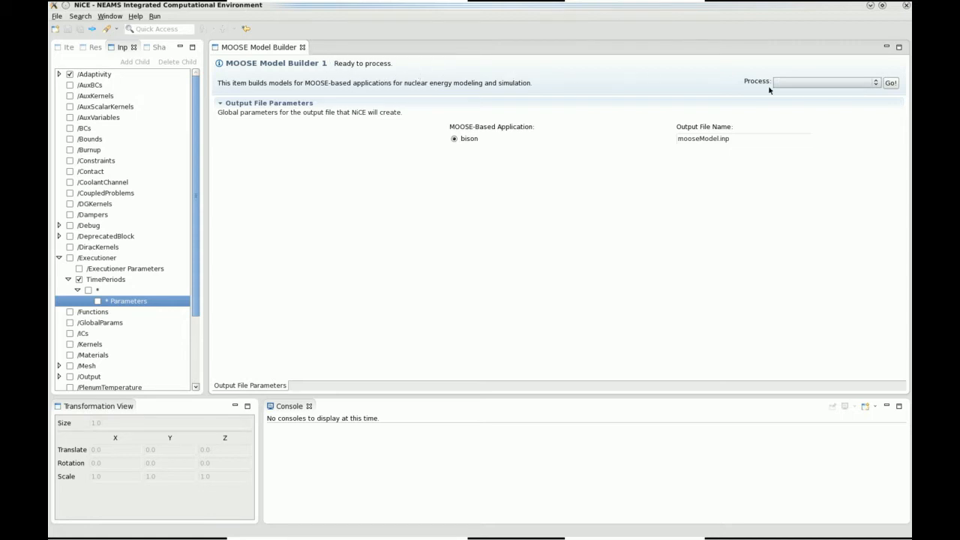
{"action": "left_click", "coordinate": [797, 84]}
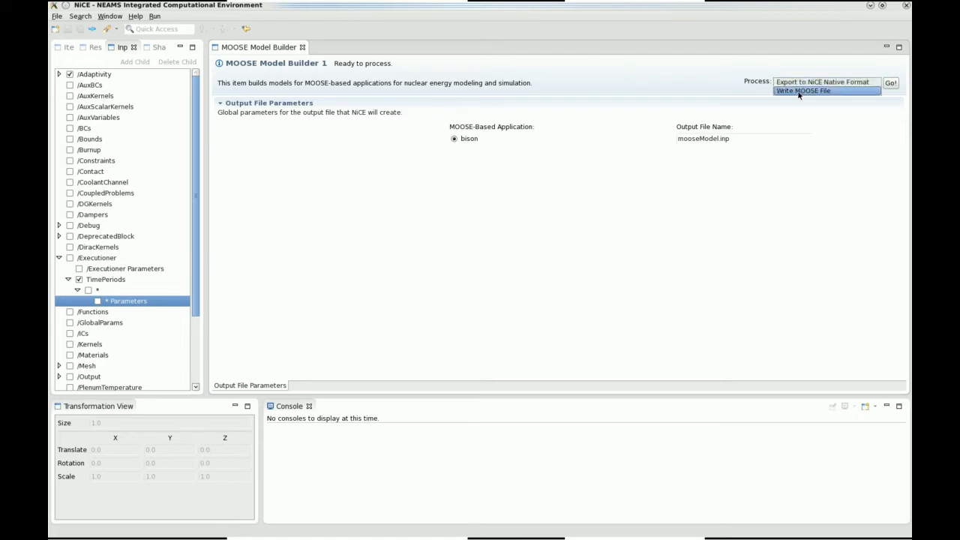
{"action": "left_click", "coordinate": [798, 90]}
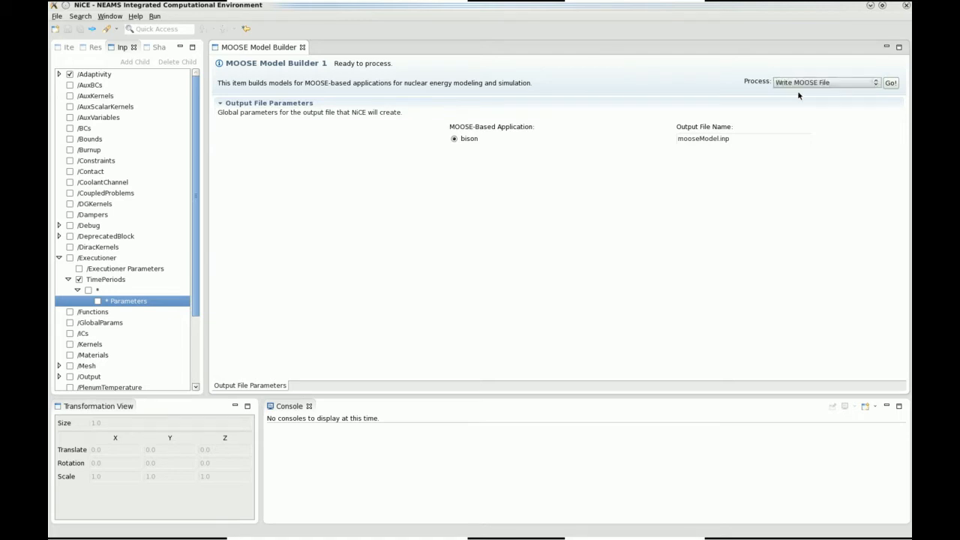
{"action": "left_click", "coordinate": [890, 83]}
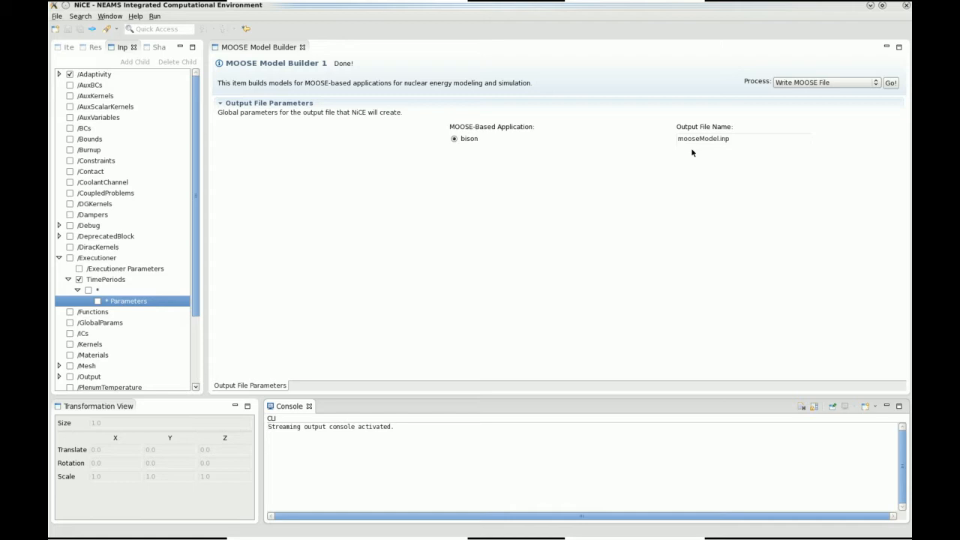
{"action": "left_click_drag", "start_coordinate": [196, 234], "coordinate": [188, 215]}
{"action": "left_click_drag", "start_coordinate": [190, 180], "coordinate": [180, 238]}
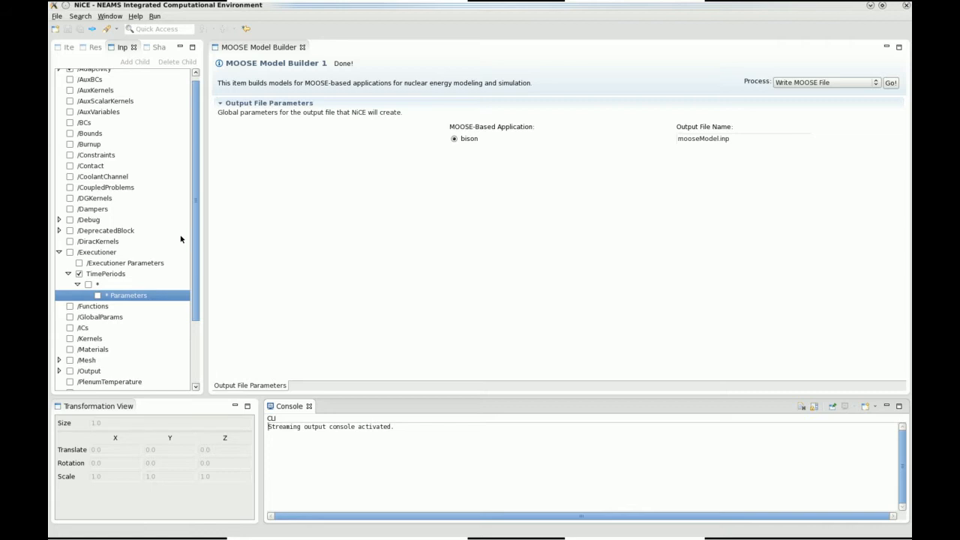
{"action": "scroll", "coordinate": [199, 263], "scroll_direction": "up", "scroll_amount": 1}
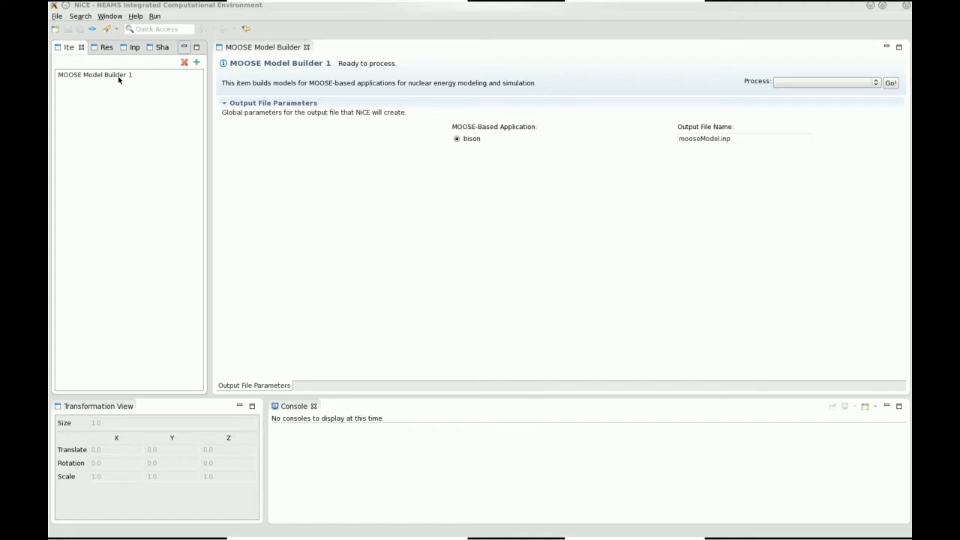
Create a new Bison Launcher item
{"action": "left_click", "coordinate": [197, 63]}
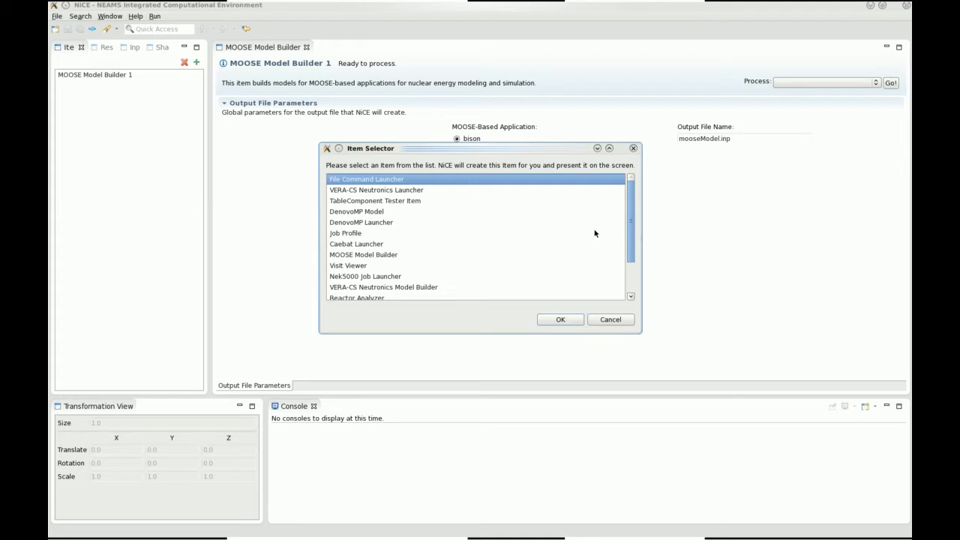
{"action": "left_click_drag", "start_coordinate": [628, 220], "coordinate": [628, 264]}
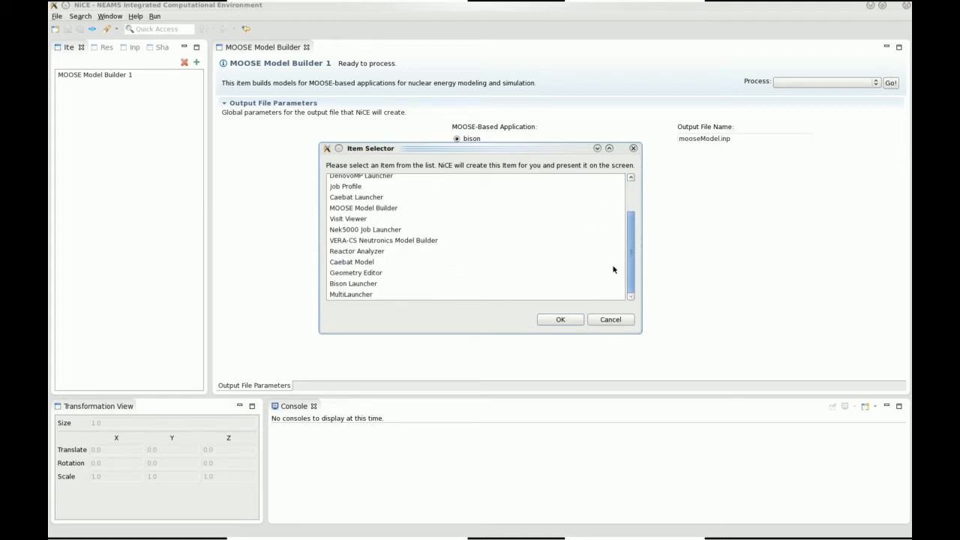
{"action": "left_click", "coordinate": [368, 285]}
{"action": "left_click", "coordinate": [551, 321]}
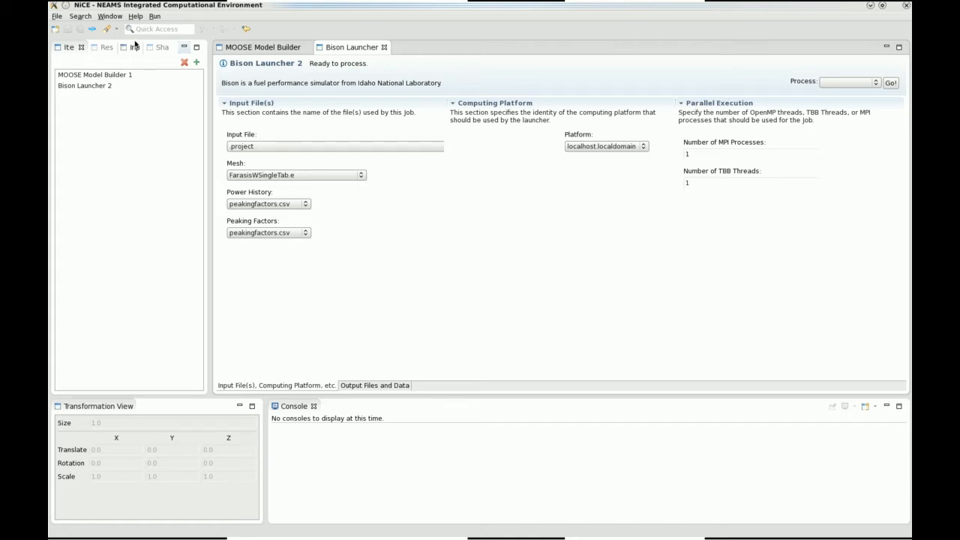
Import input_small.i from the NiCE folder's moose/trunk/bison/examples/2D-RZ_rodlet_10pellets directory
{"action": "left_click", "coordinate": [92, 28]}
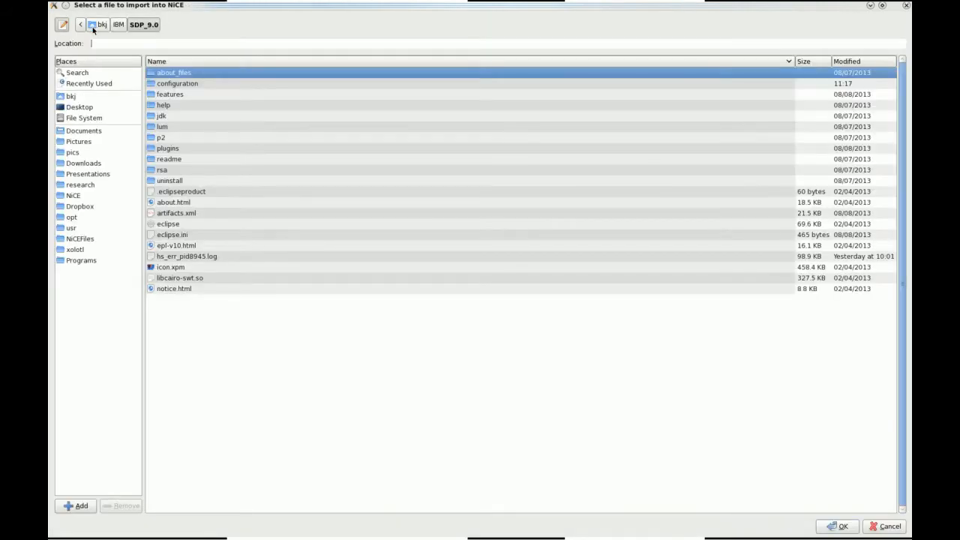
{"action": "left_click", "coordinate": [74, 198]}
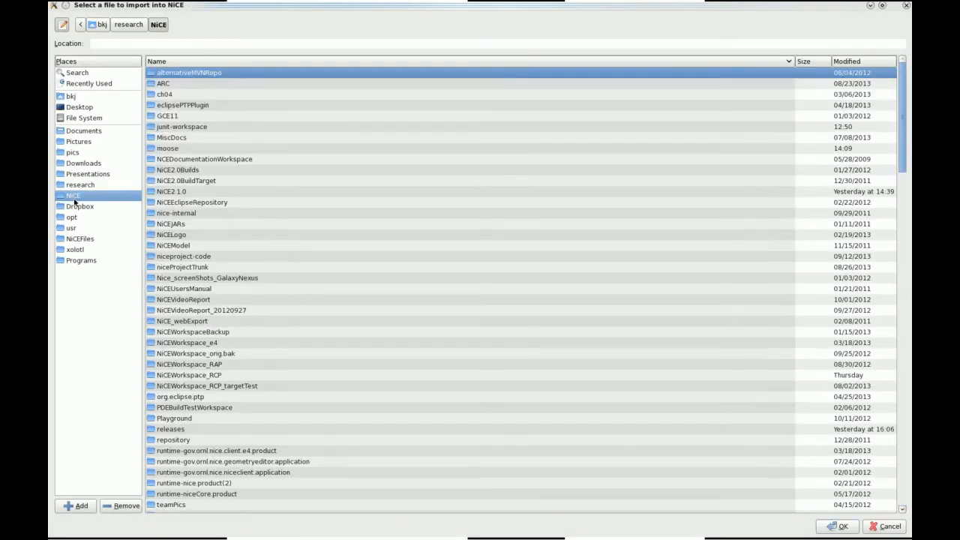
{"action": "left_click", "coordinate": [160, 149]}
{"action": "double_click", "coordinate": [161, 149]}
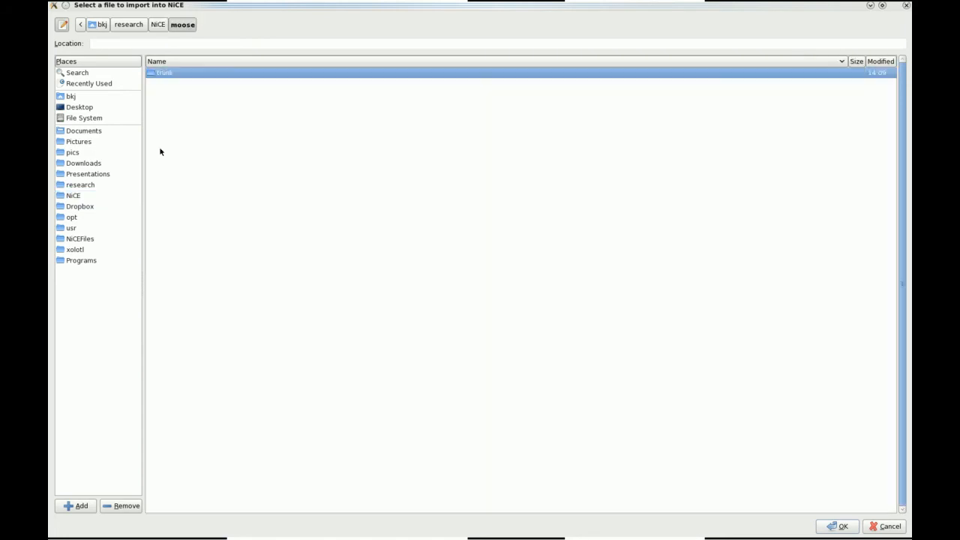
{"action": "double_click", "coordinate": [169, 74]}
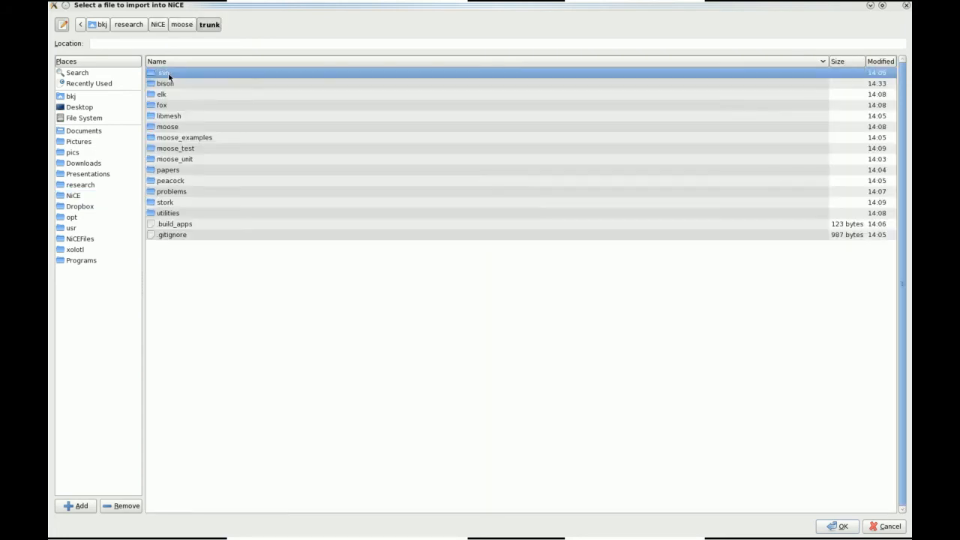
{"action": "double_click", "coordinate": [164, 86]}
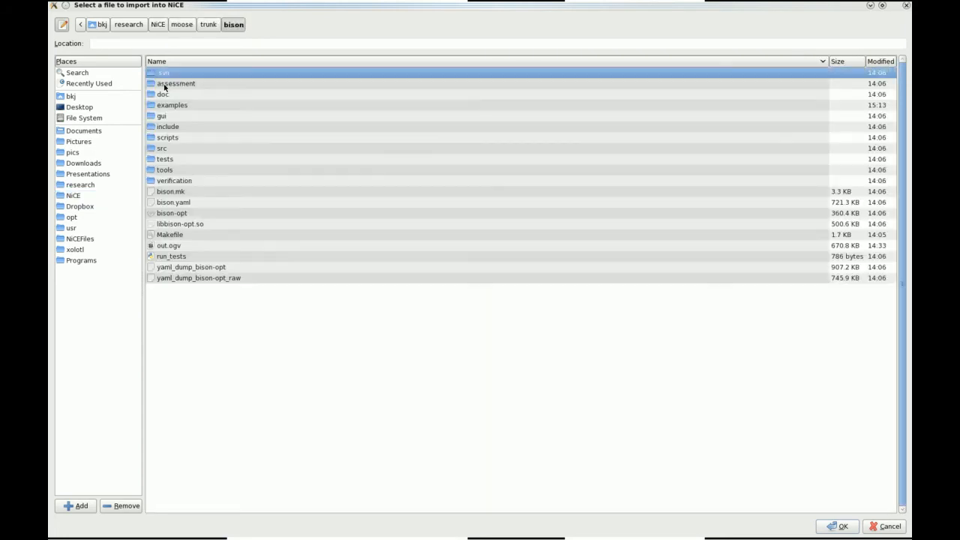
{"action": "double_click", "coordinate": [165, 108]}
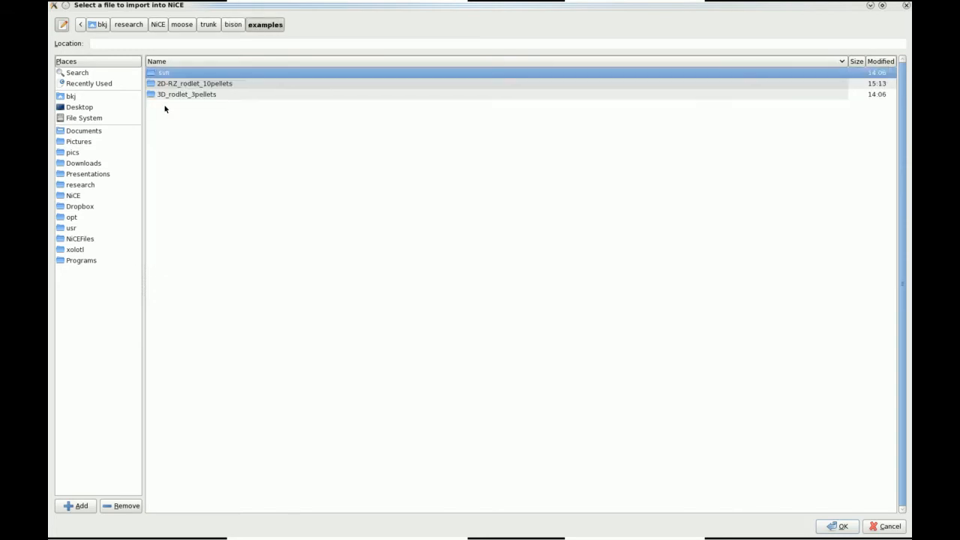
{"action": "double_click", "coordinate": [171, 84]}
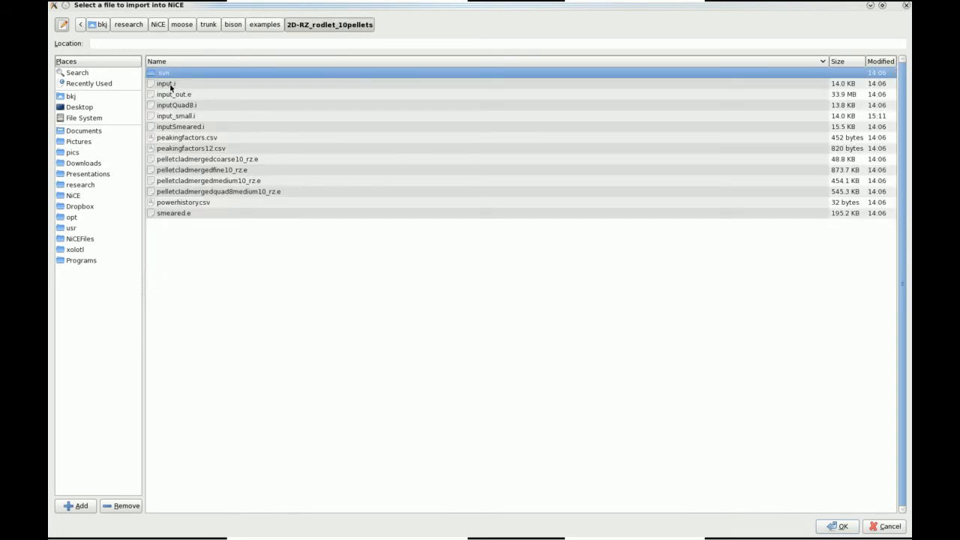
{"action": "left_click", "coordinate": [173, 117]}
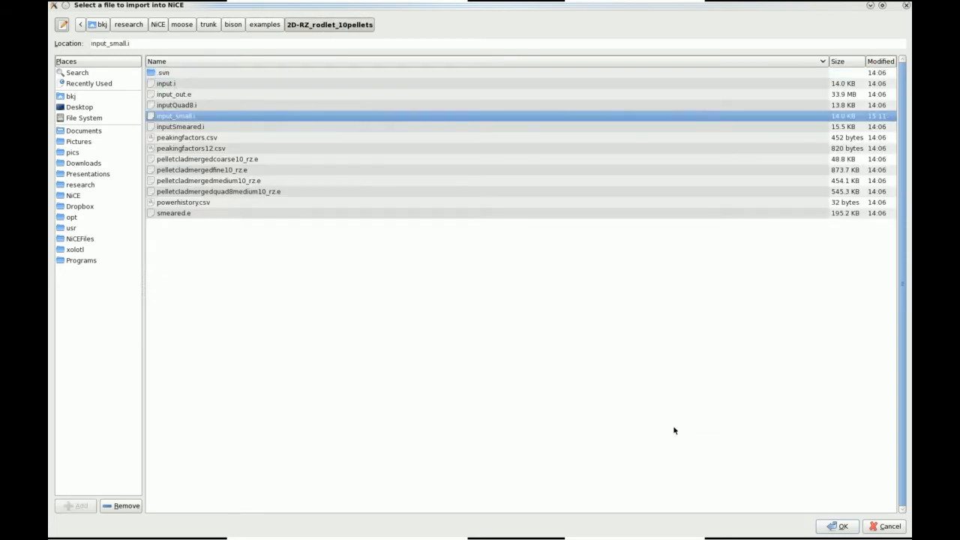
{"action": "left_click", "coordinate": [828, 528]}
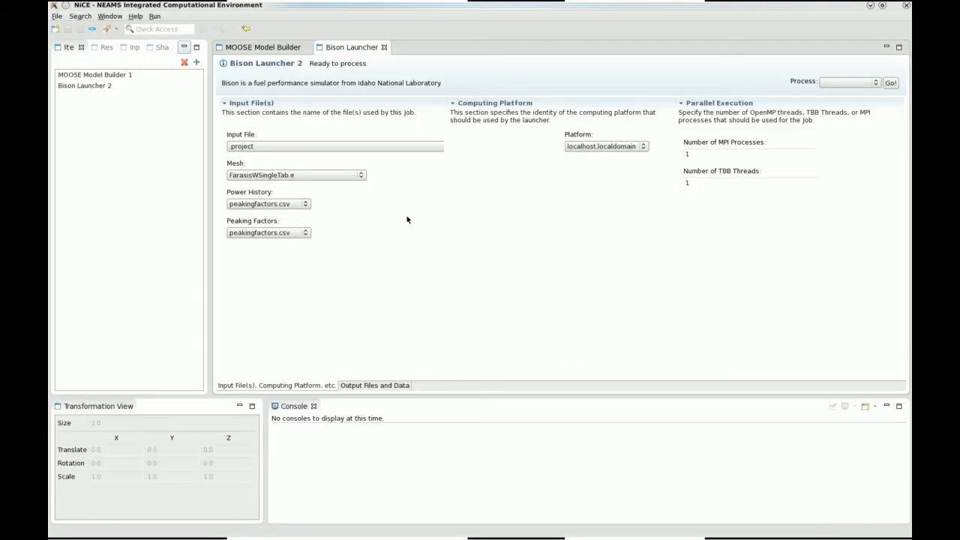
Choose input_small.i as the Bison Launcher's input file and save the item
{"action": "left_click", "coordinate": [294, 147]}
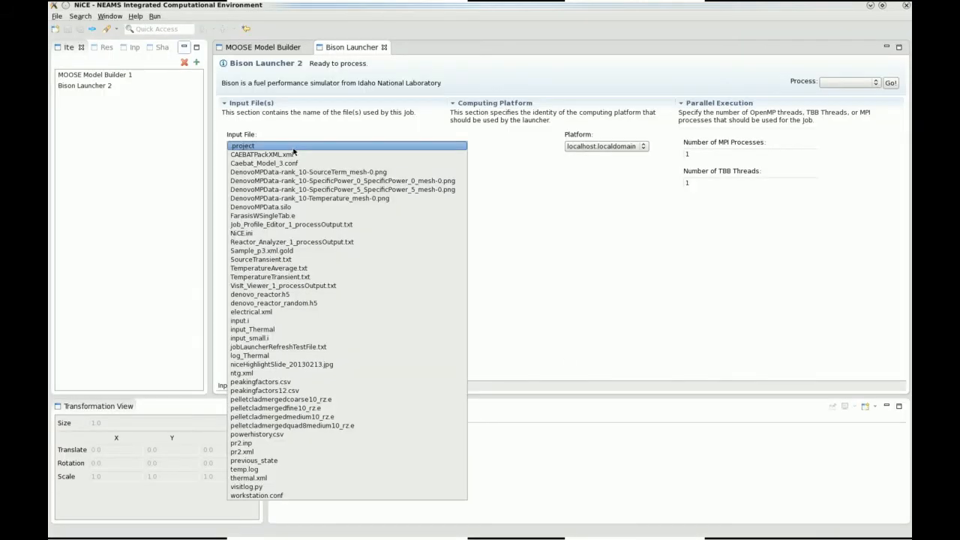
{"action": "left_click", "coordinate": [274, 339]}
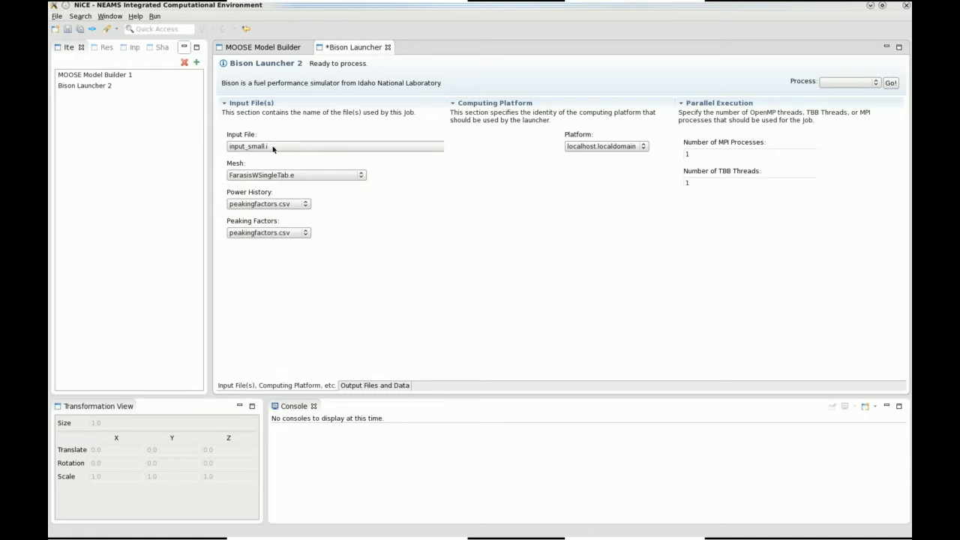
{"action": "left_click", "coordinate": [75, 30]}
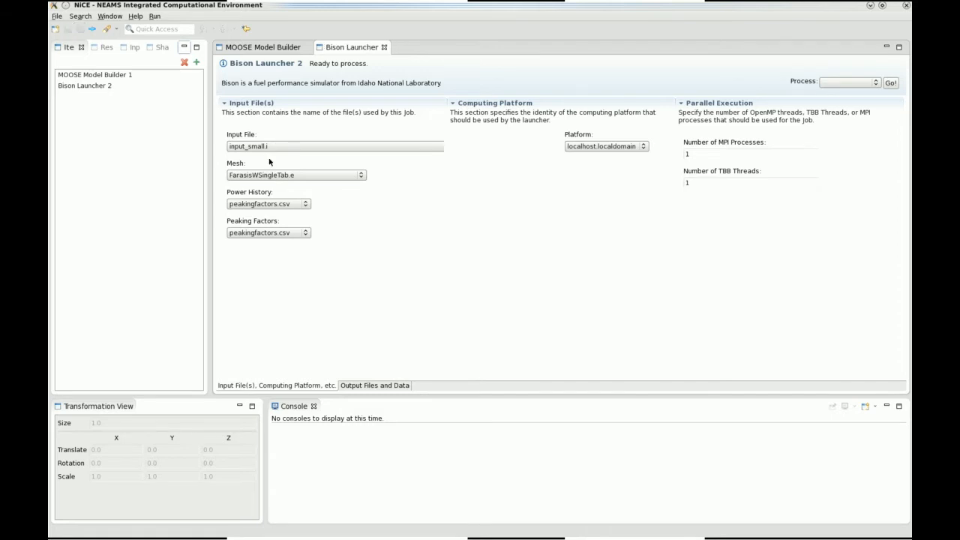
Set the mesh to pelletcladmergedcoarse10_rz.e and the power history to powerhistory.csv, and save the launcher
{"action": "left_click", "coordinate": [265, 176]}
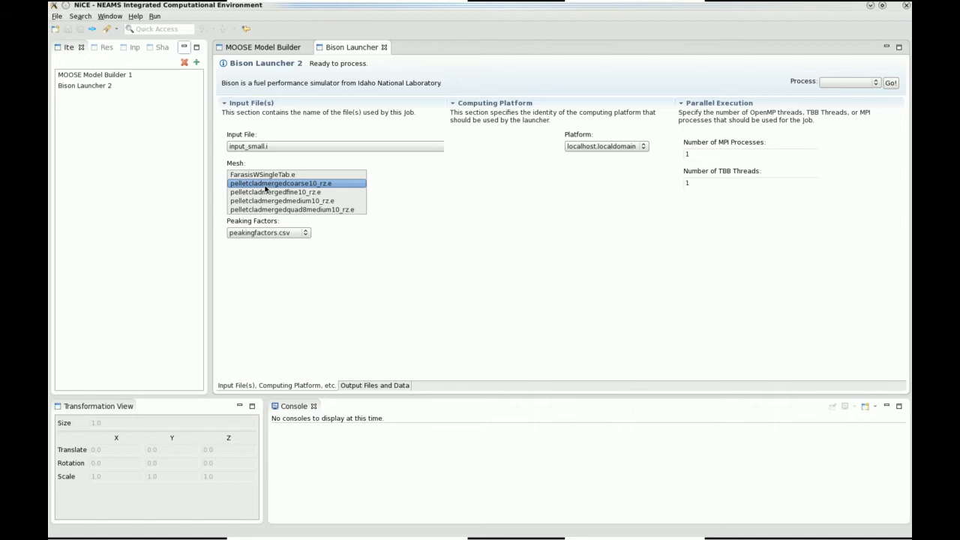
{"action": "left_click", "coordinate": [264, 184]}
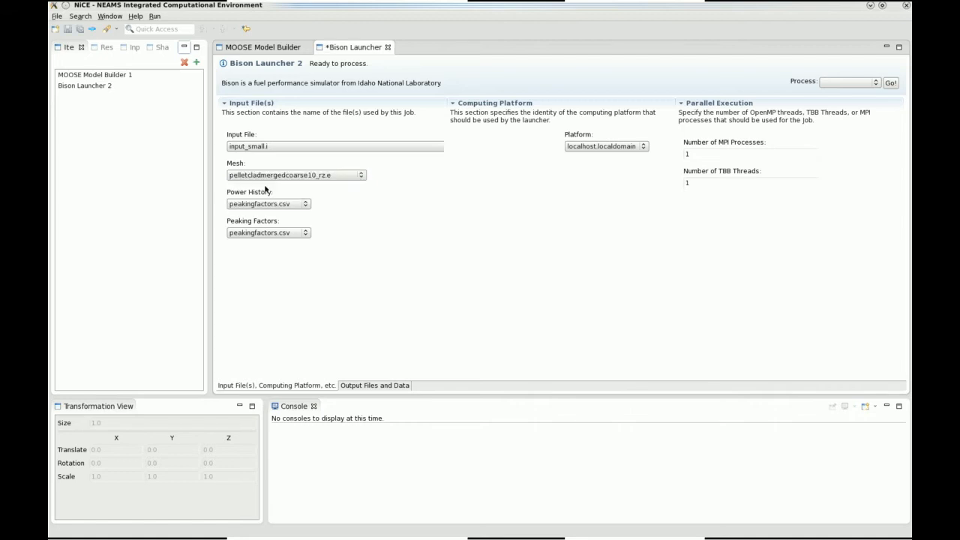
{"action": "left_click", "coordinate": [262, 204]}
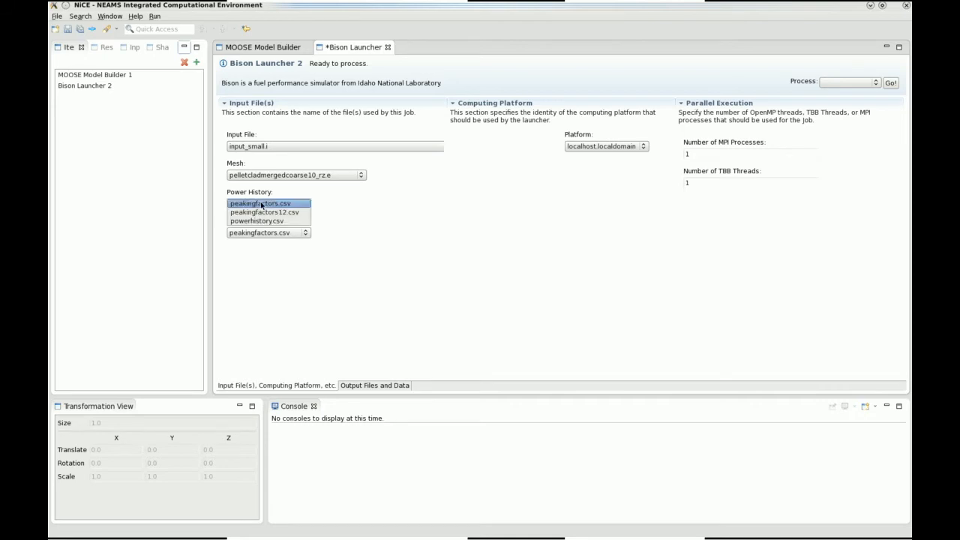
{"action": "left_click", "coordinate": [257, 221]}
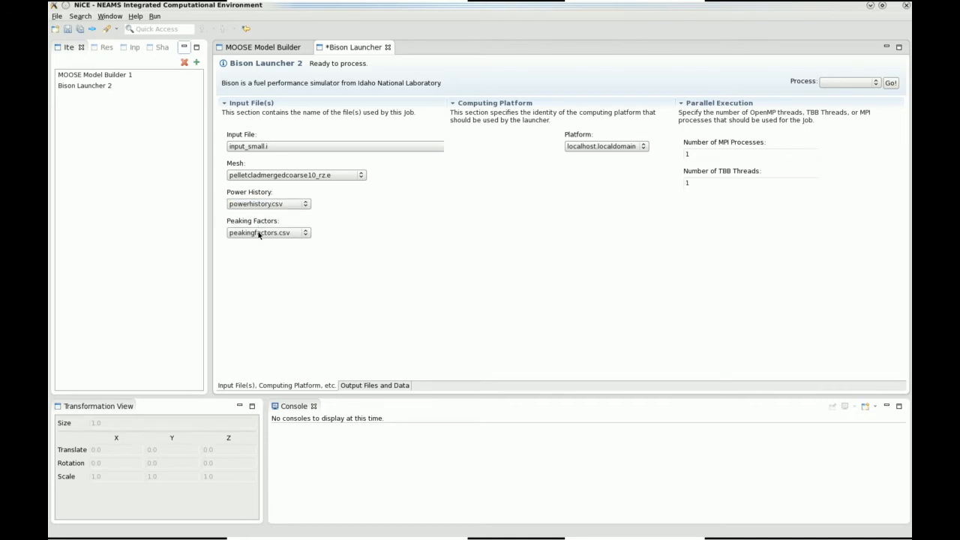
{"action": "left_click", "coordinate": [79, 31]}
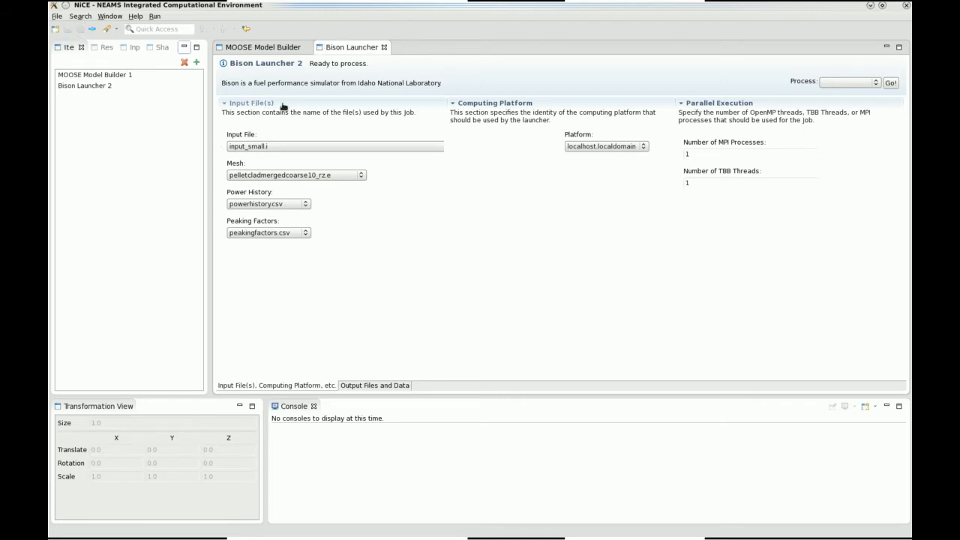
Set the platform to habilis.ornl.gov with 16 MPI processes and 2 TBB threads, saving the launcher
{"action": "left_click", "coordinate": [624, 147]}
{"action": "left_click", "coordinate": [626, 155]}
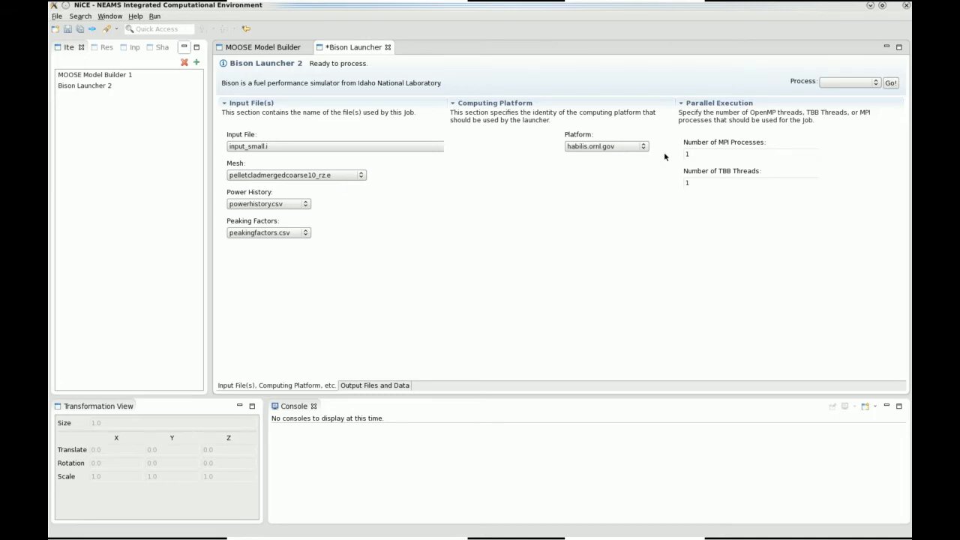
{"action": "key", "text": "BackSpace"}
{"action": "type", "text": "16"}
{"action": "left_click", "coordinate": [70, 29]}
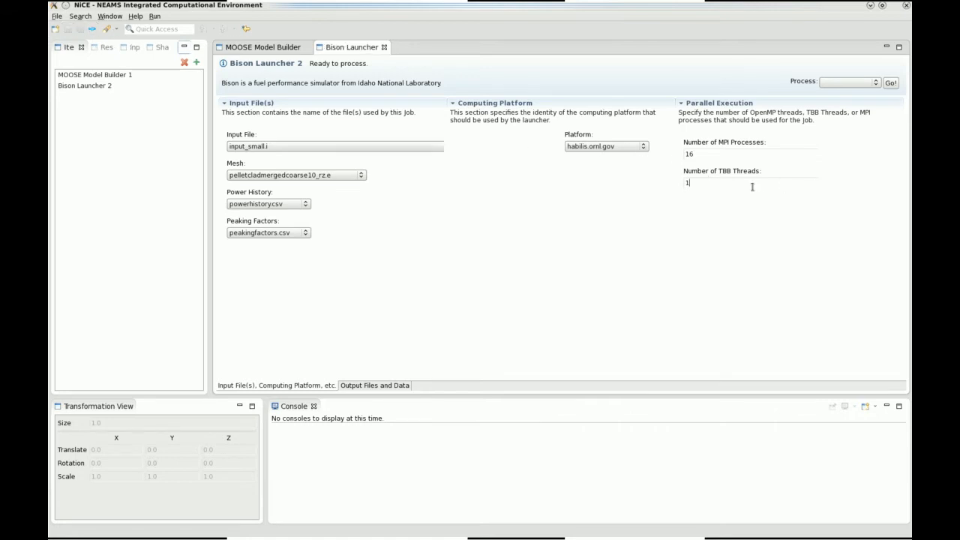
{"action": "key", "text": "BackSpace"}
{"action": "type", "text": "2"}
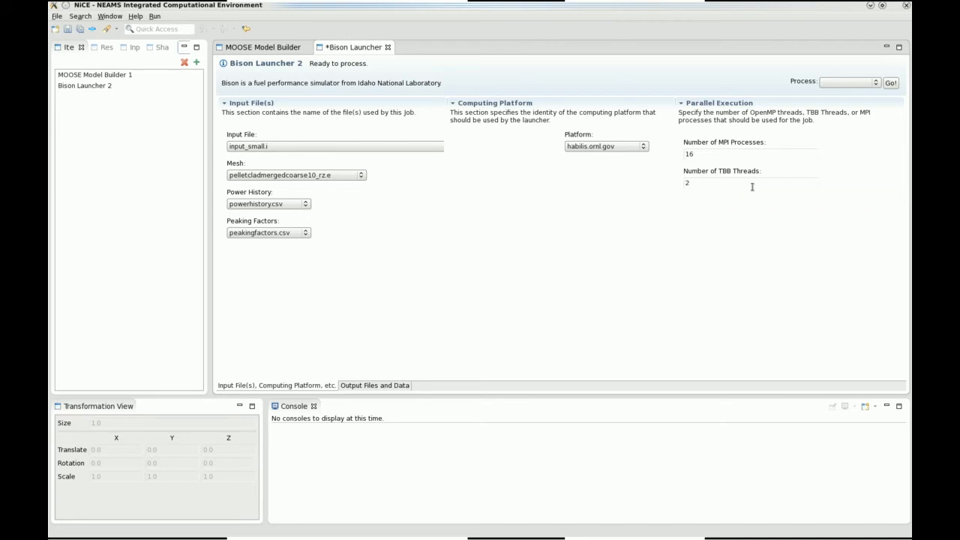
{"action": "left_click", "coordinate": [78, 30]}
Run the Launch the Job process and log in to the remote platform with the account password
{"action": "left_click", "coordinate": [835, 84]}
{"action": "left_click", "coordinate": [835, 85]}
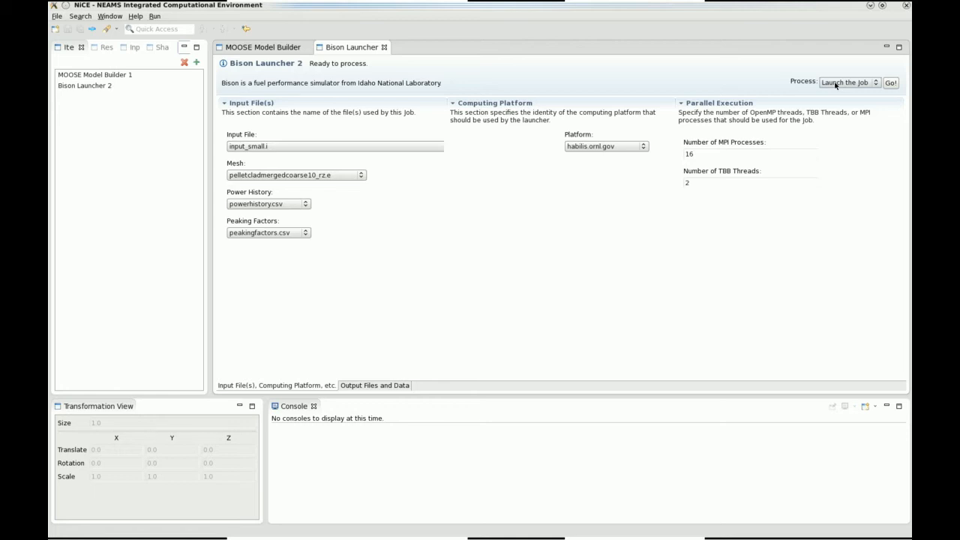
{"action": "left_click", "coordinate": [890, 83]}
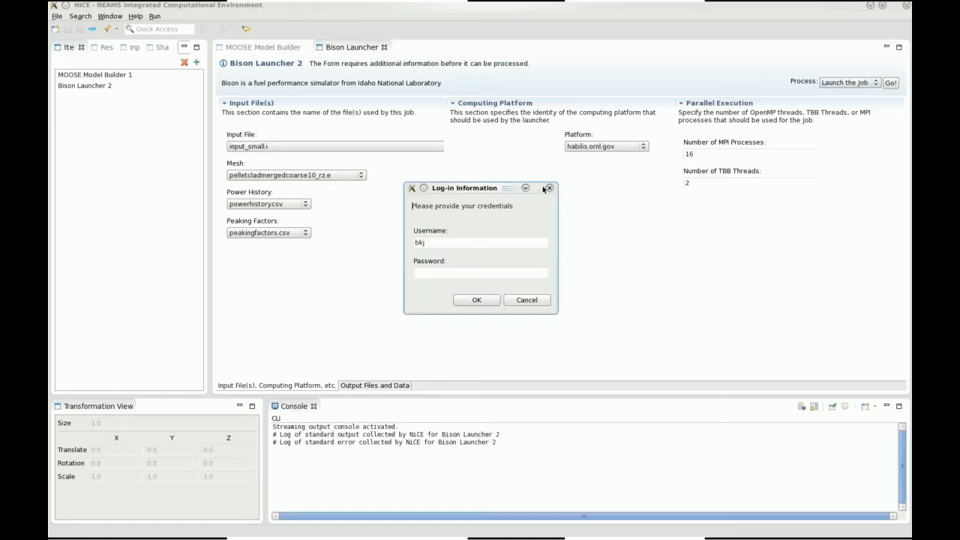
{"action": "left_click", "coordinate": [504, 274]}
{"action": "type", "text": "*********"}
{"action": "key", "text": "Return"}
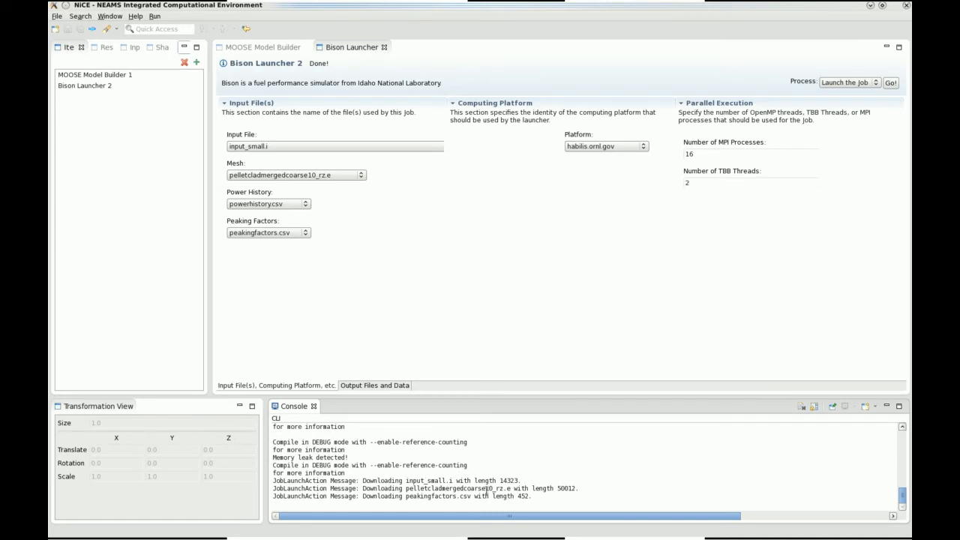
Examine the input and mesh file names in the console's download messages and open the job's output files and data
{"action": "left_click_drag", "start_coordinate": [406, 480], "coordinate": [454, 481]}
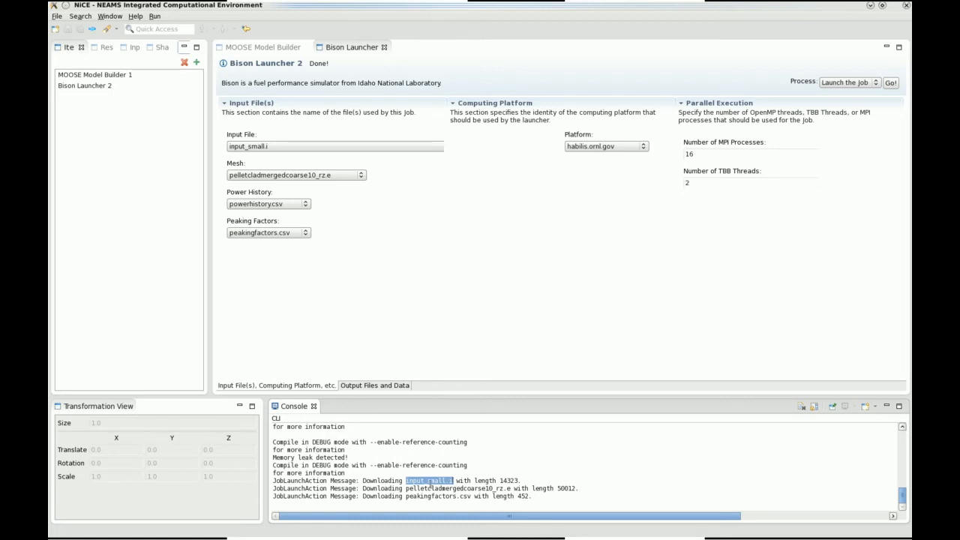
{"action": "left_click_drag", "start_coordinate": [406, 488], "coordinate": [515, 488]}
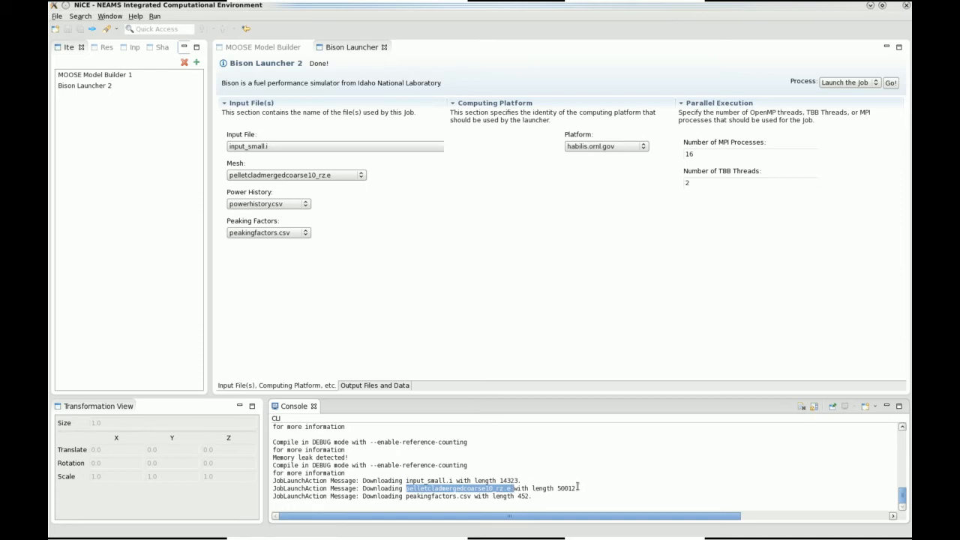
{"action": "left_click", "coordinate": [390, 386]}
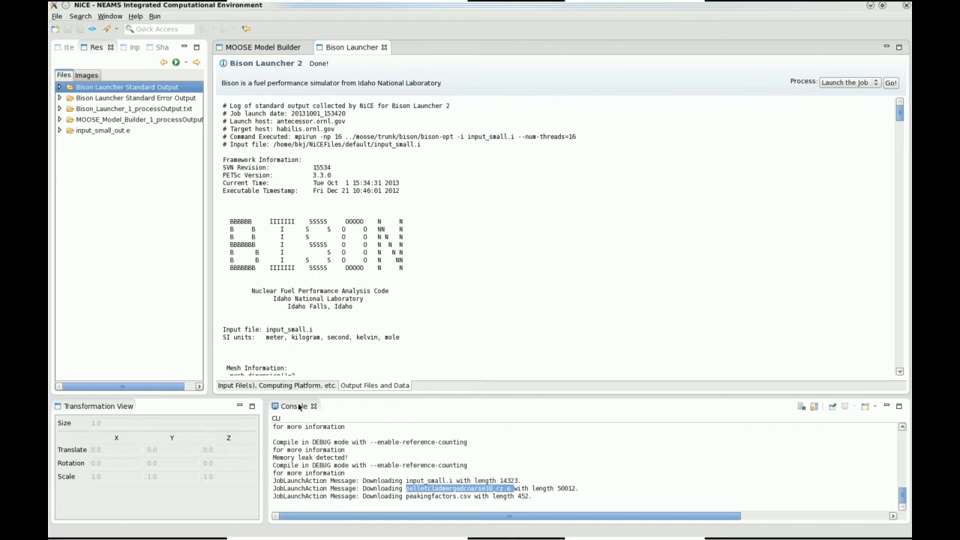
Move the Console view into the same group as the Transformation View beneath the editor
{"action": "double_click", "coordinate": [300, 408]}
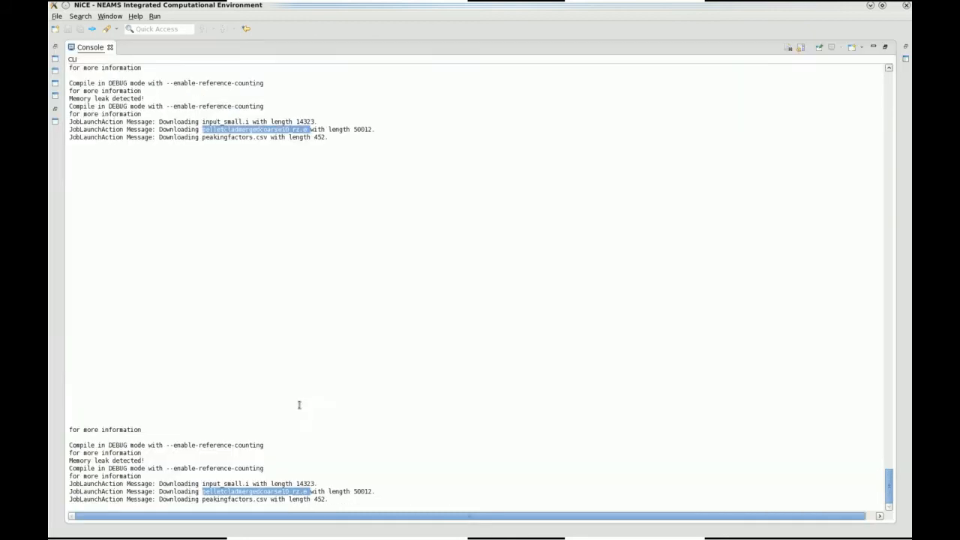
{"action": "double_click", "coordinate": [89, 48]}
{"action": "left_click_drag", "start_coordinate": [289, 408], "coordinate": [843, 171]}
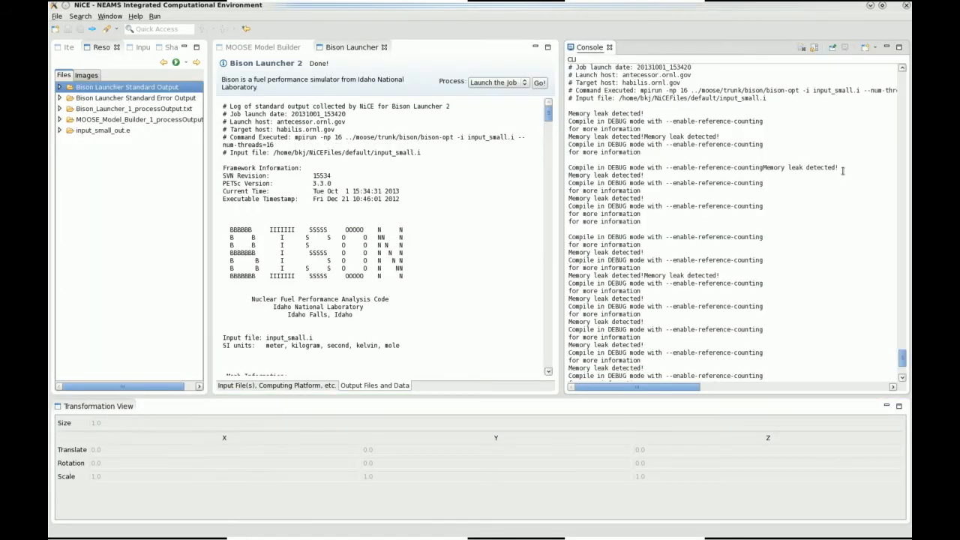
{"action": "left_click_drag", "start_coordinate": [594, 49], "coordinate": [442, 412]}
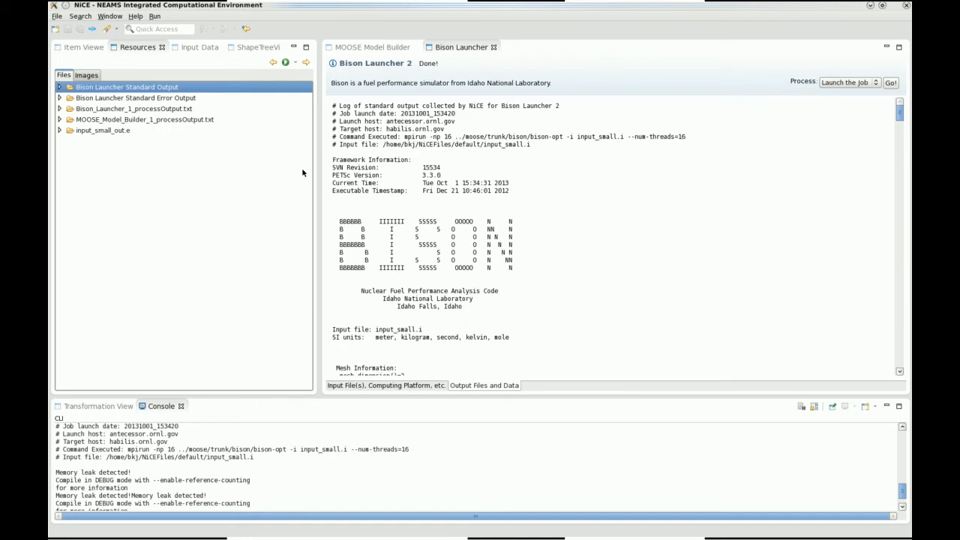
Examine the Bison Launcher Standard Error Output for the input file path, executed command and launch host, and return to the input settings
{"action": "left_click", "coordinate": [105, 100]}
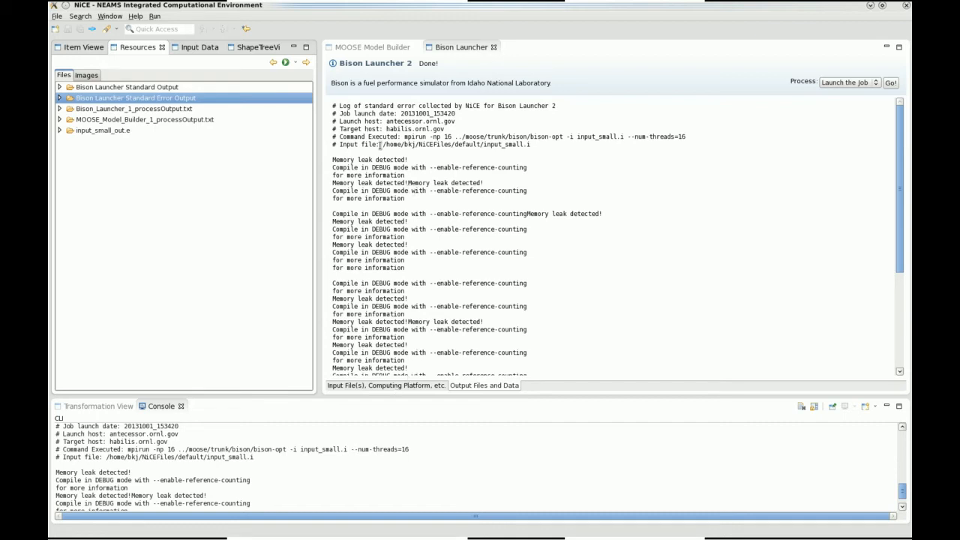
{"action": "left_click_drag", "start_coordinate": [381, 144], "coordinate": [453, 144]}
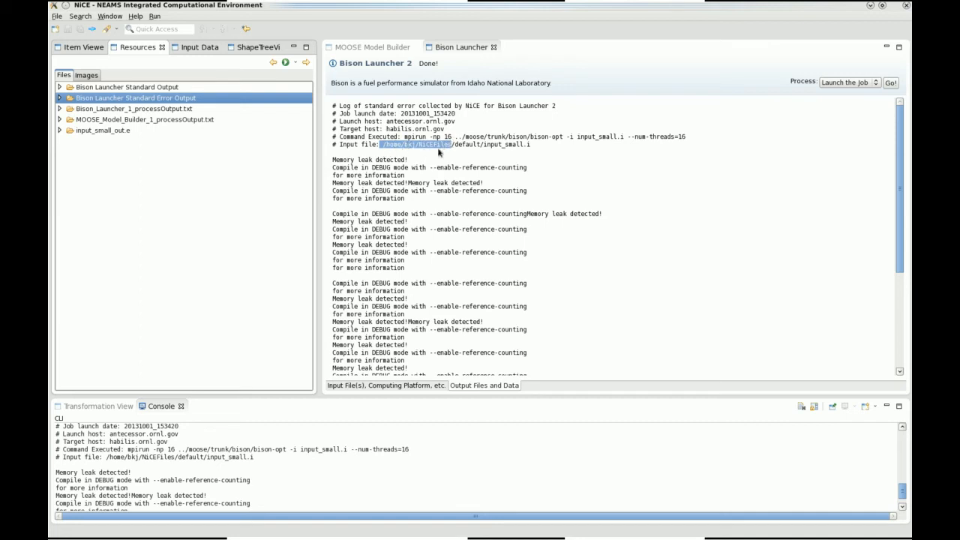
{"action": "left_click_drag", "start_coordinate": [398, 137], "coordinate": [697, 143]}
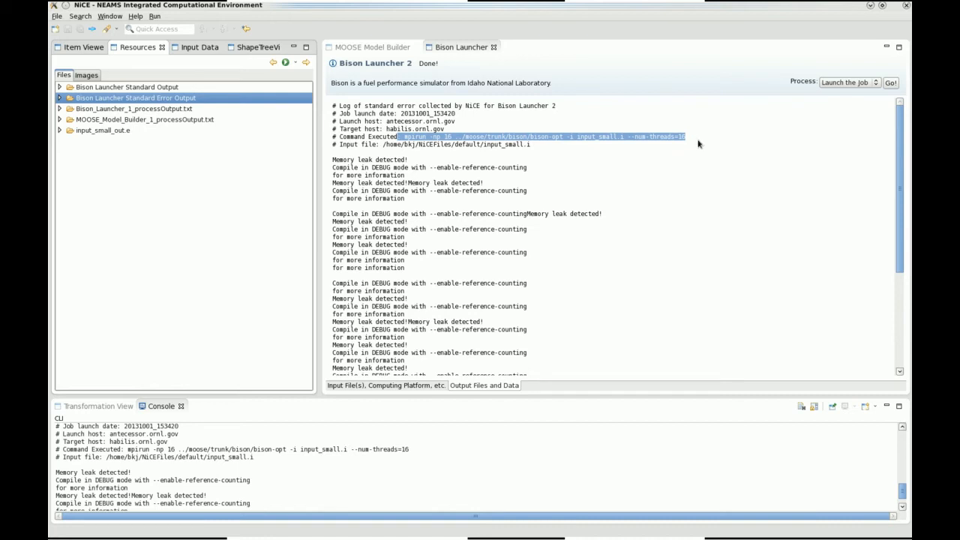
{"action": "left_click_drag", "start_coordinate": [386, 121], "coordinate": [472, 121]}
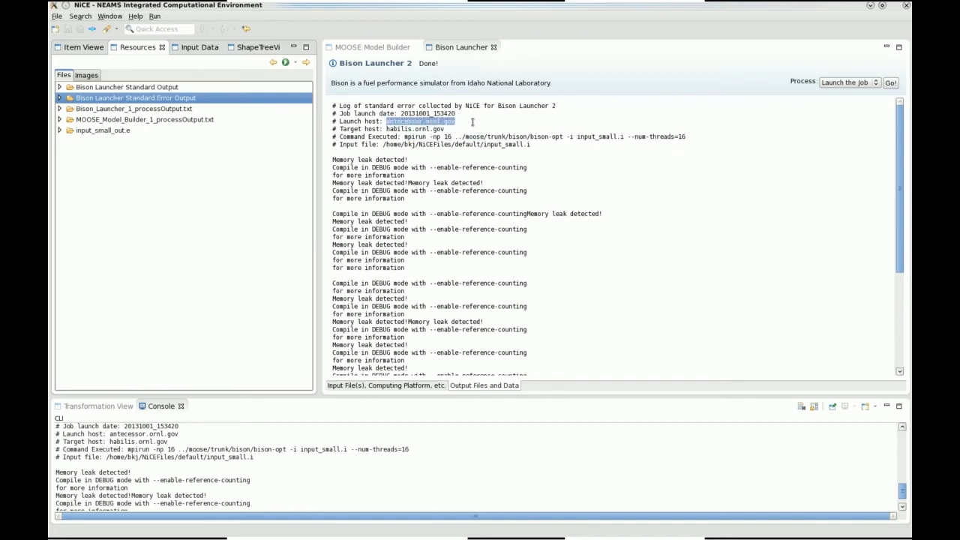
{"action": "left_click", "coordinate": [465, 229]}
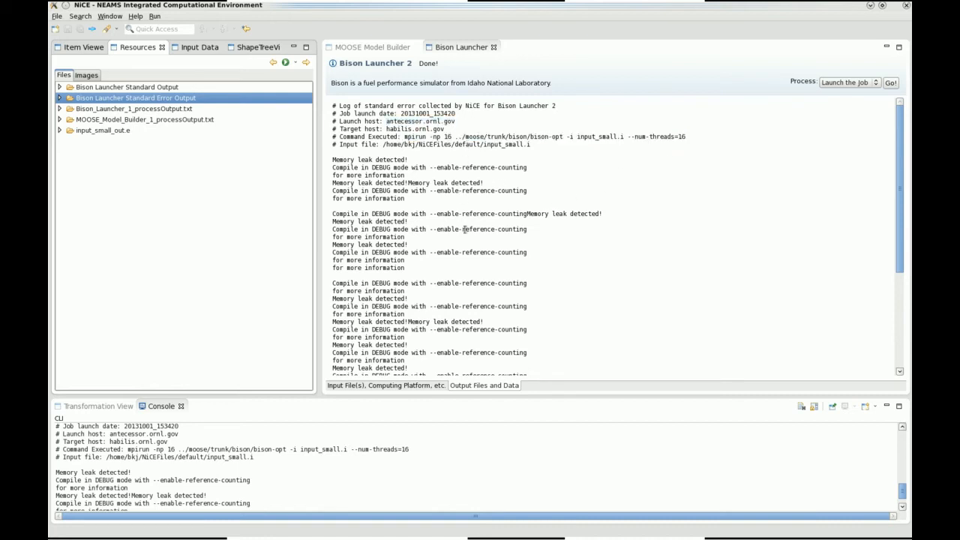
{"action": "left_click", "coordinate": [397, 386]}
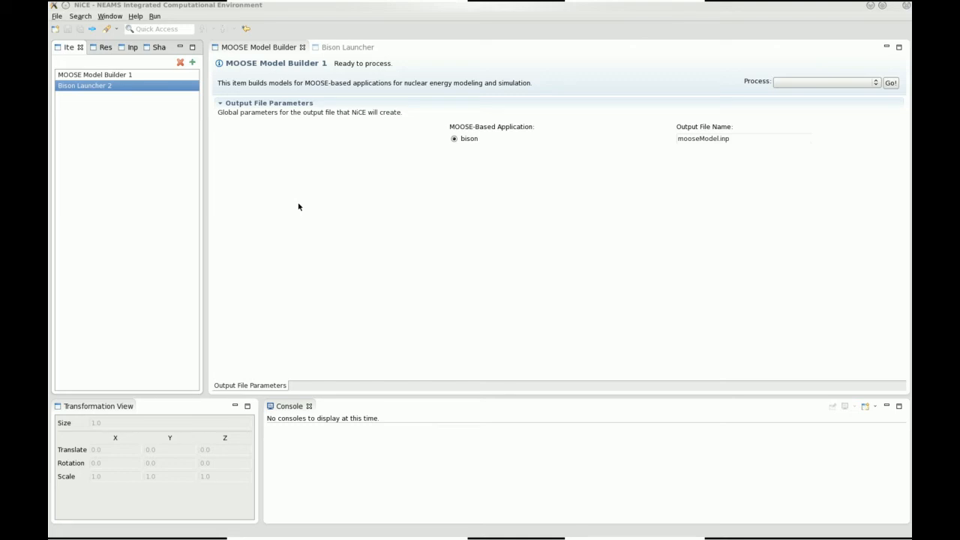
Create a VisIt Viewer item and choose input_small_out.e as its data source
{"action": "left_click", "coordinate": [192, 63]}
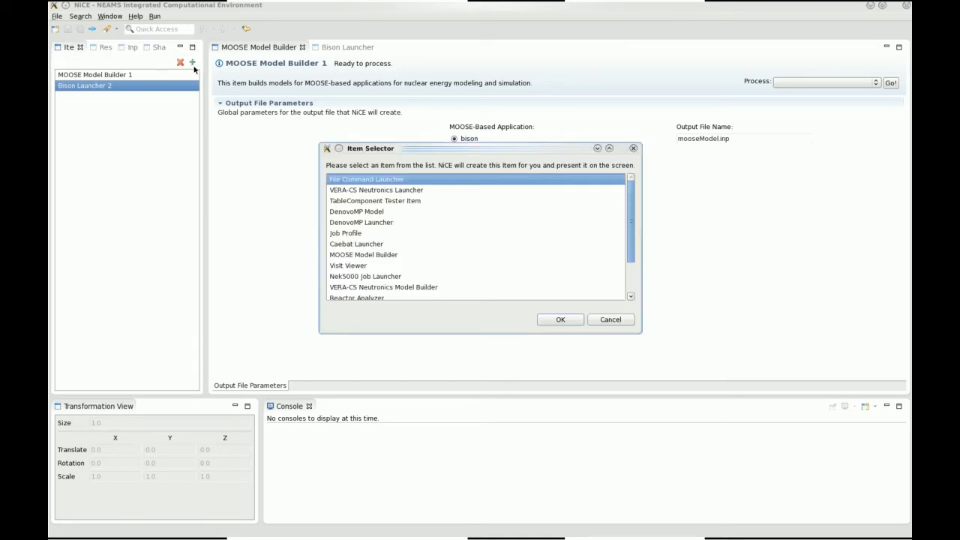
{"action": "left_click", "coordinate": [349, 266]}
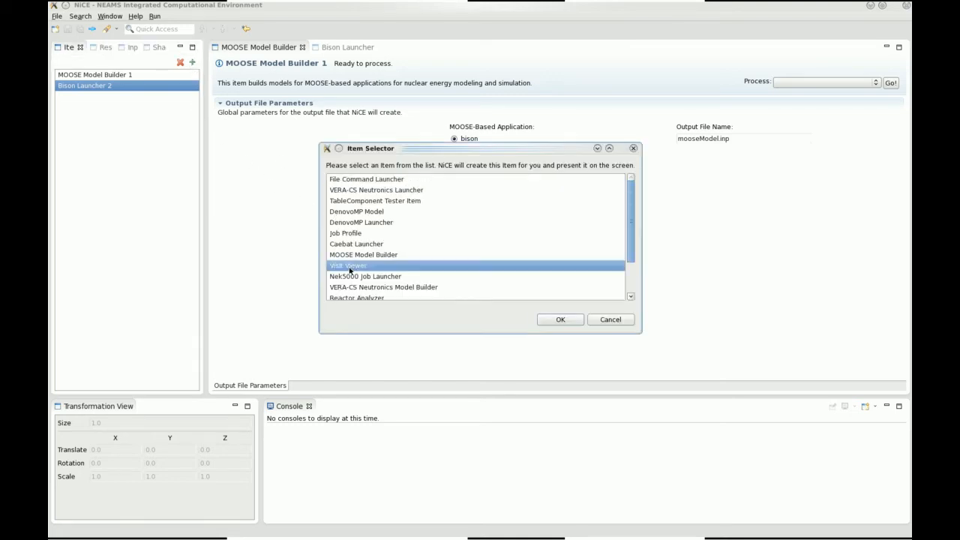
{"action": "left_click", "coordinate": [559, 320]}
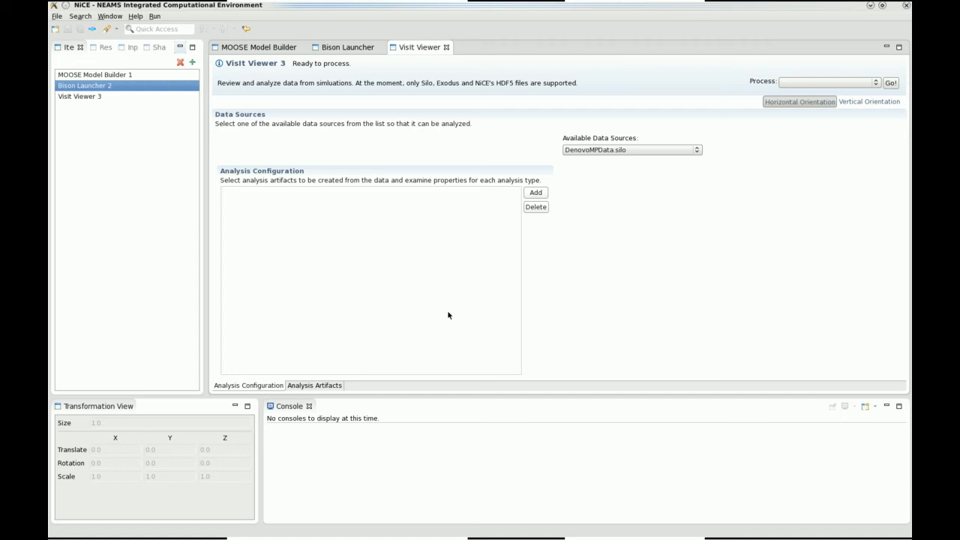
{"action": "left_click", "coordinate": [575, 151]}
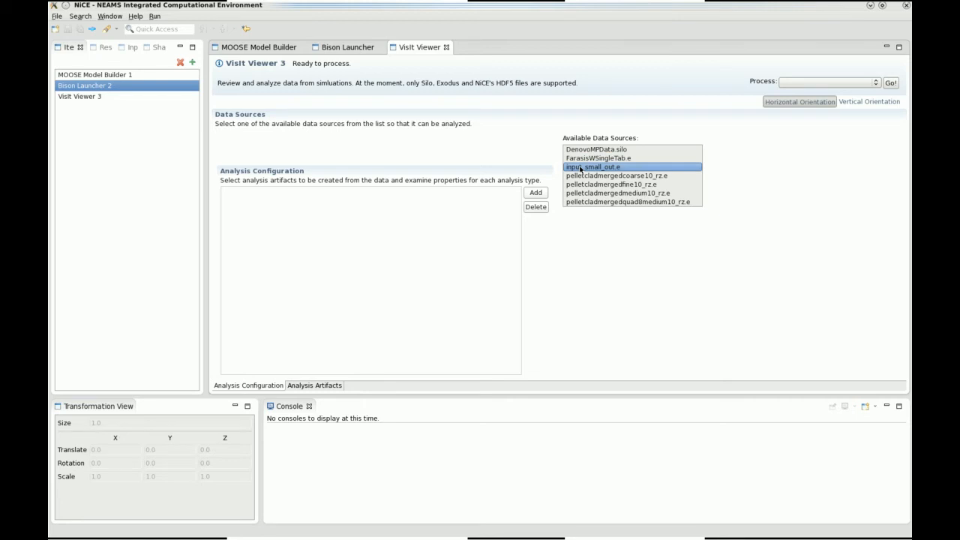
{"action": "left_click", "coordinate": [579, 168]}
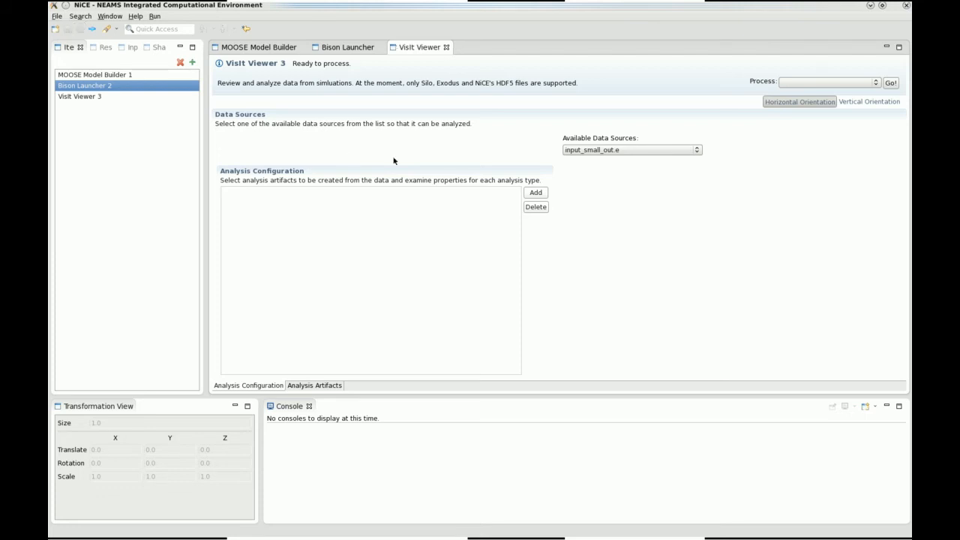
Add temp and fast_neutron_flux to the analysis configuration and save the VisIt Viewer item
{"action": "left_click", "coordinate": [535, 192]}
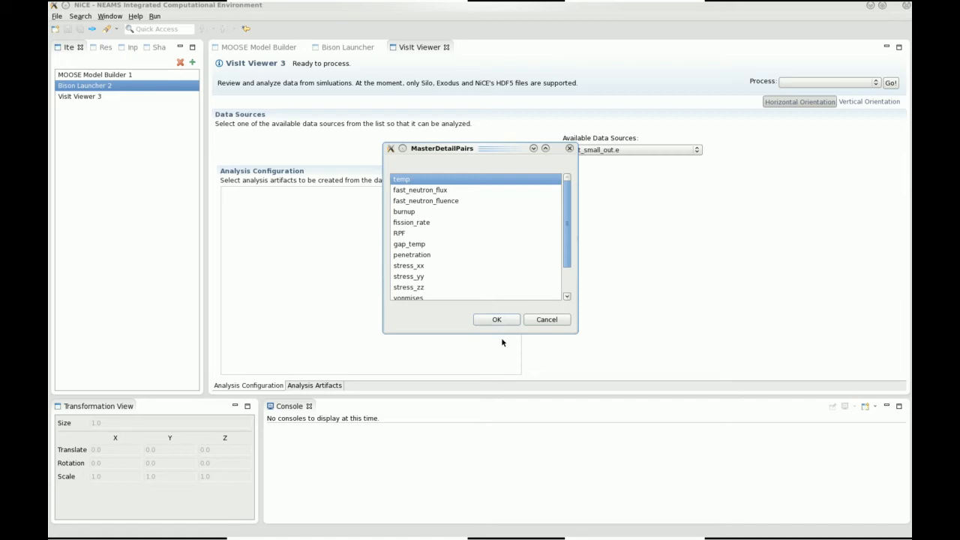
{"action": "left_click", "coordinate": [489, 320]}
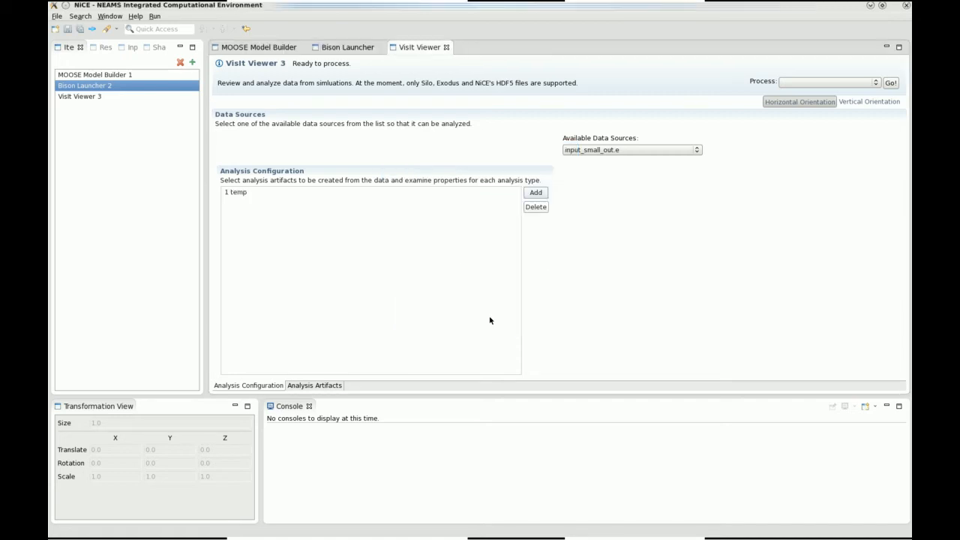
{"action": "left_click", "coordinate": [536, 193]}
{"action": "left_click", "coordinate": [422, 190]}
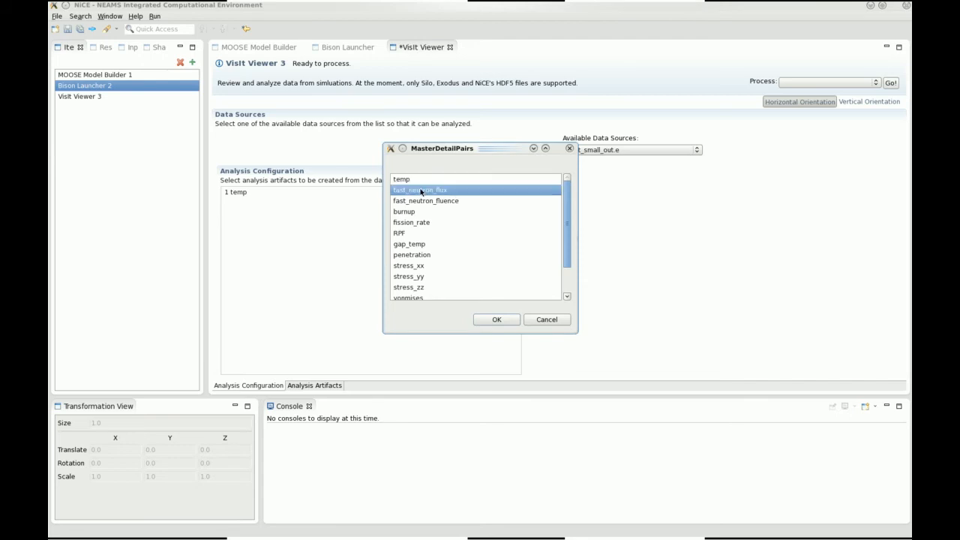
{"action": "left_click", "coordinate": [482, 321]}
{"action": "left_click", "coordinate": [78, 29]}
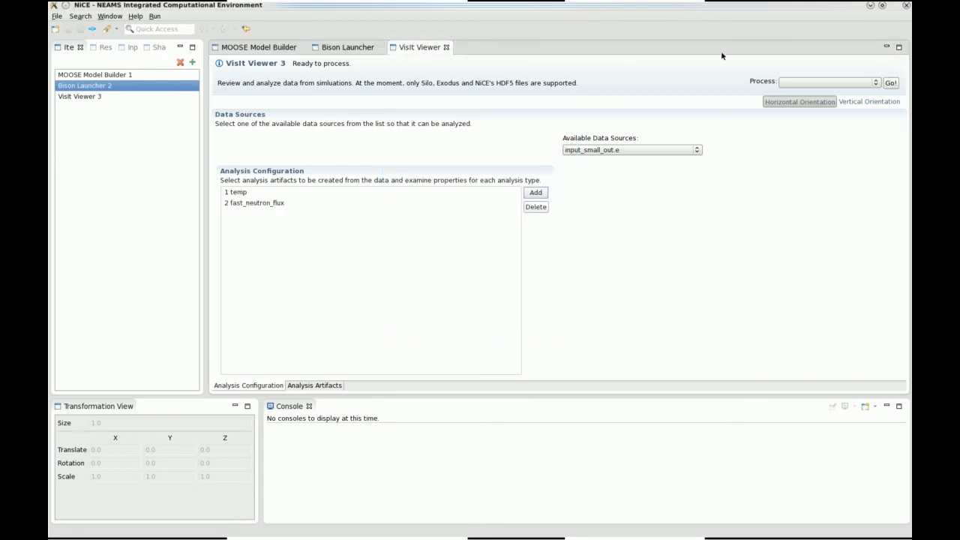
Run the Generate Analysis Artifacts process on the VisIt Viewer item
{"action": "left_click", "coordinate": [789, 83]}
{"action": "left_click", "coordinate": [790, 82]}
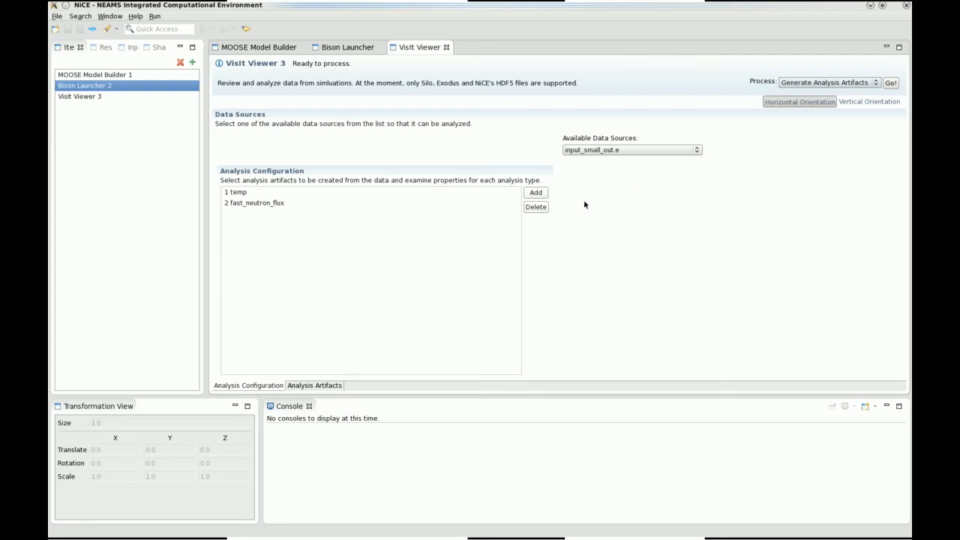
{"action": "left_click", "coordinate": [891, 83]}
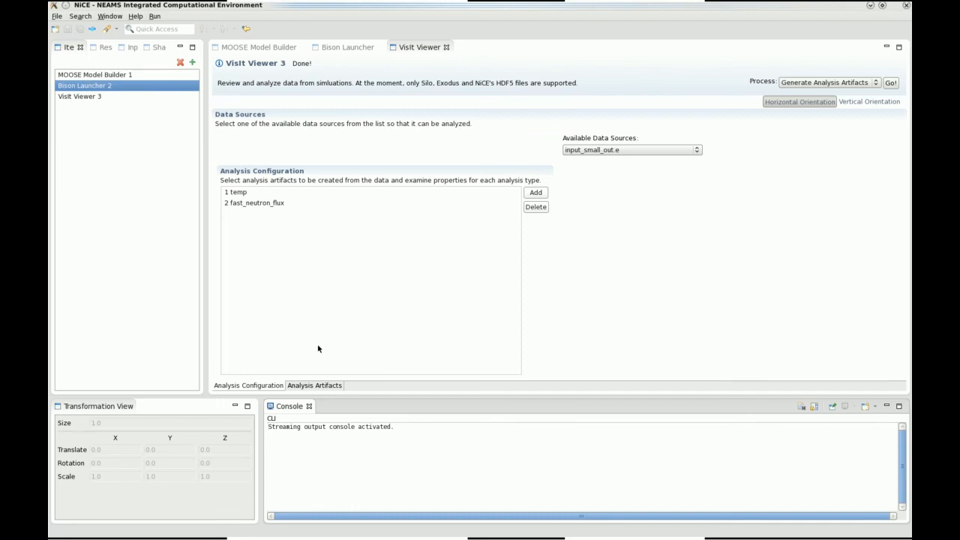
Open the analysis artifacts, examine the first temp plot enlarged, and return it to the fitted size
{"action": "left_click", "coordinate": [314, 386]}
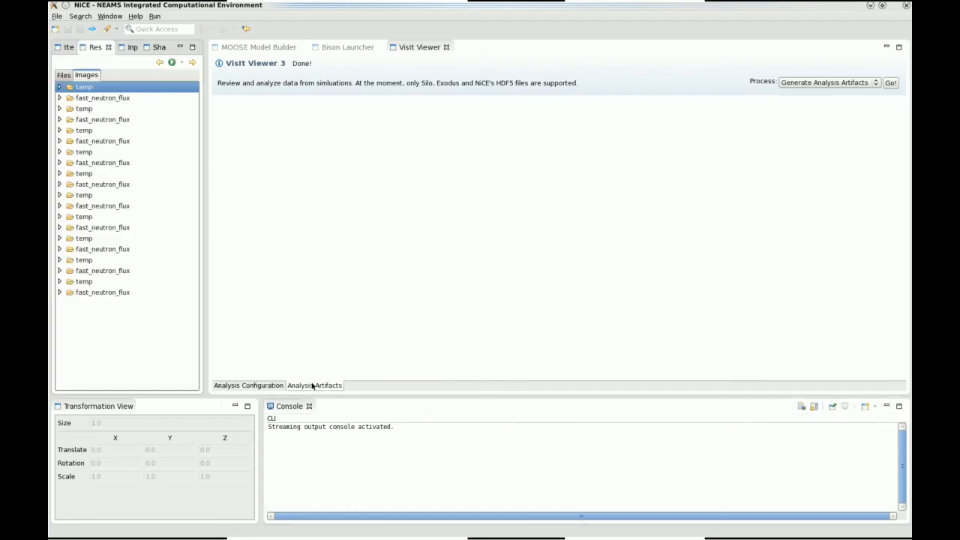
{"action": "left_click", "coordinate": [281, 272]}
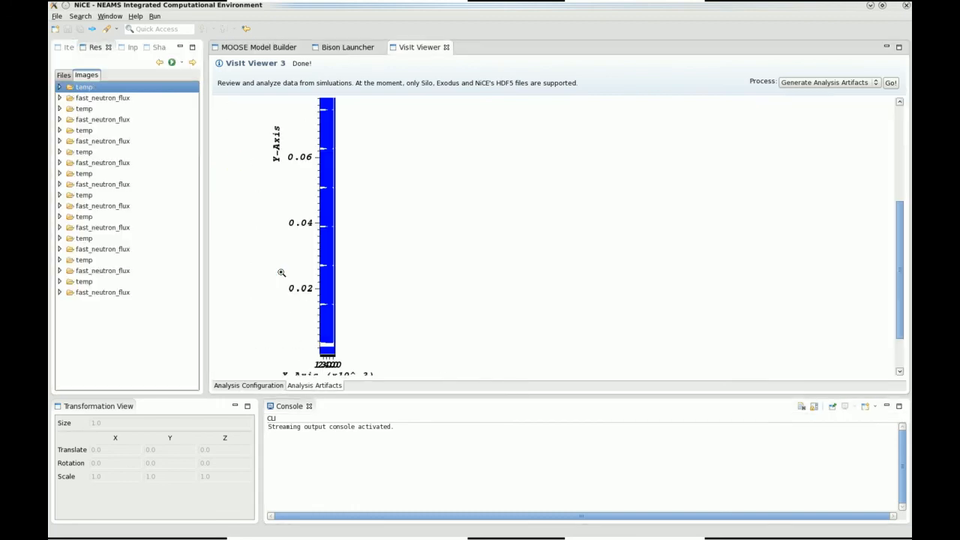
{"action": "left_click_drag", "start_coordinate": [901, 282], "coordinate": [829, 246]}
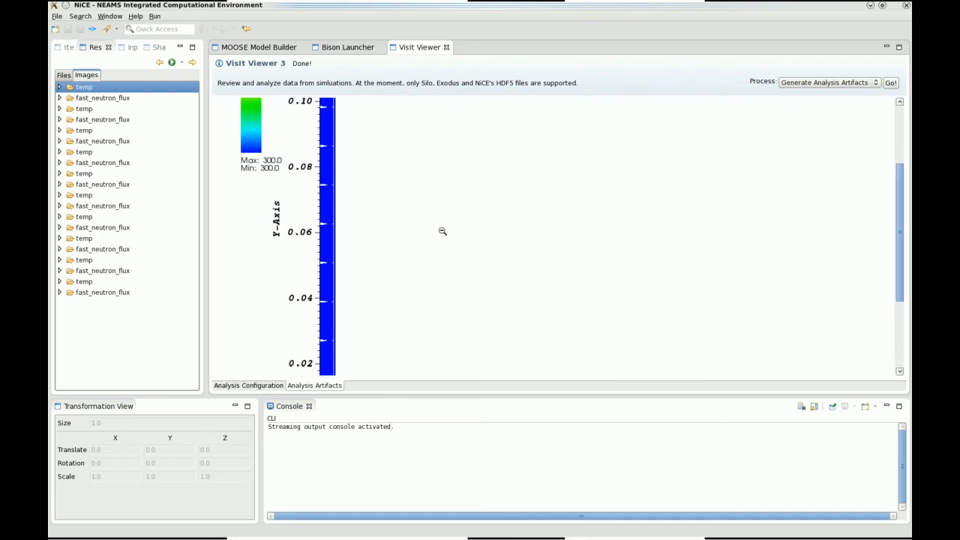
{"action": "left_click", "coordinate": [352, 217]}
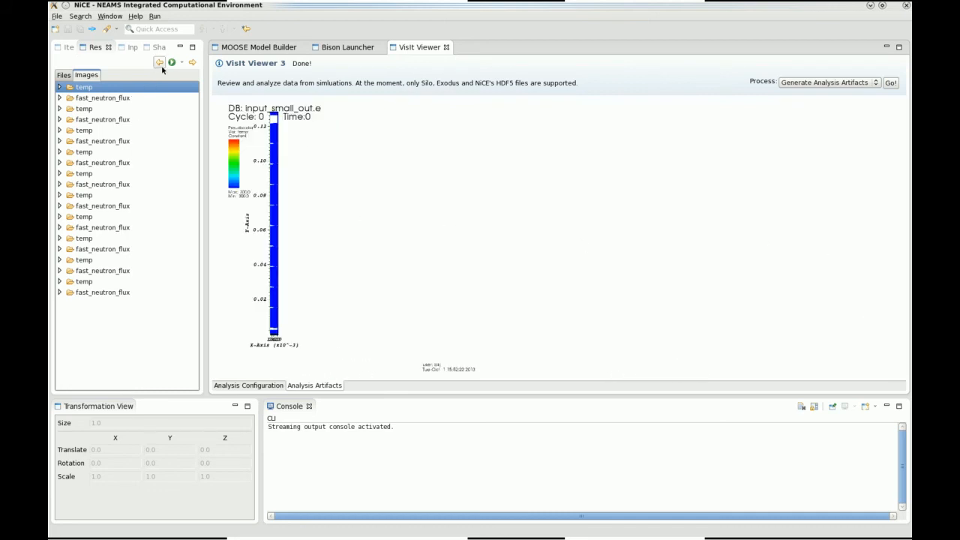
Compare the generated temp and fast_neutron_flux plots by viewing several of the first images in the list
{"action": "left_click", "coordinate": [80, 88]}
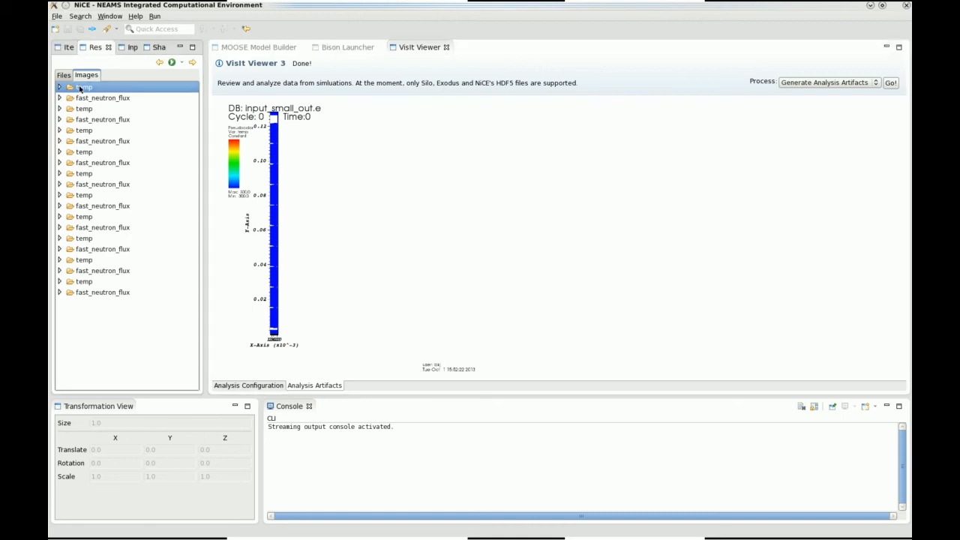
{"action": "left_click", "coordinate": [83, 109]}
{"action": "left_click", "coordinate": [78, 100]}
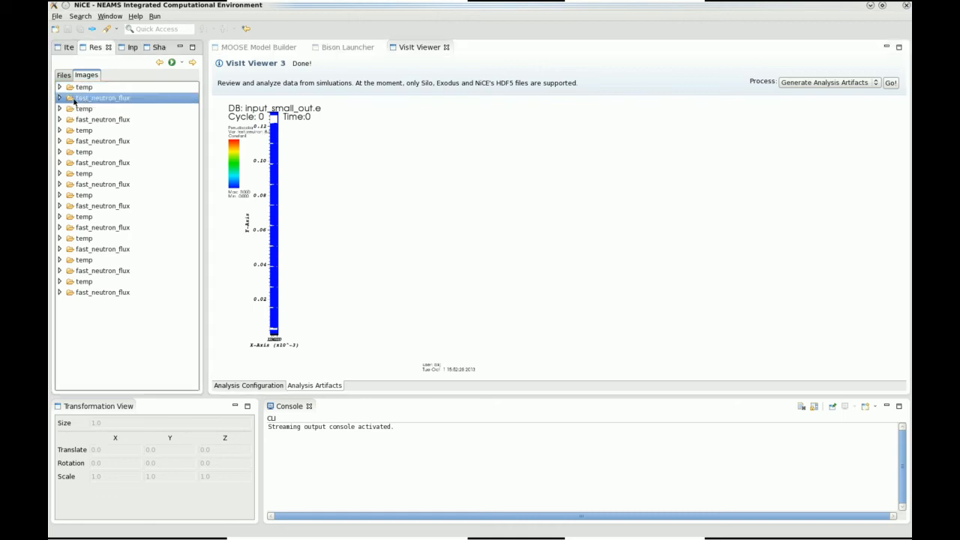
{"action": "left_click", "coordinate": [87, 123]}
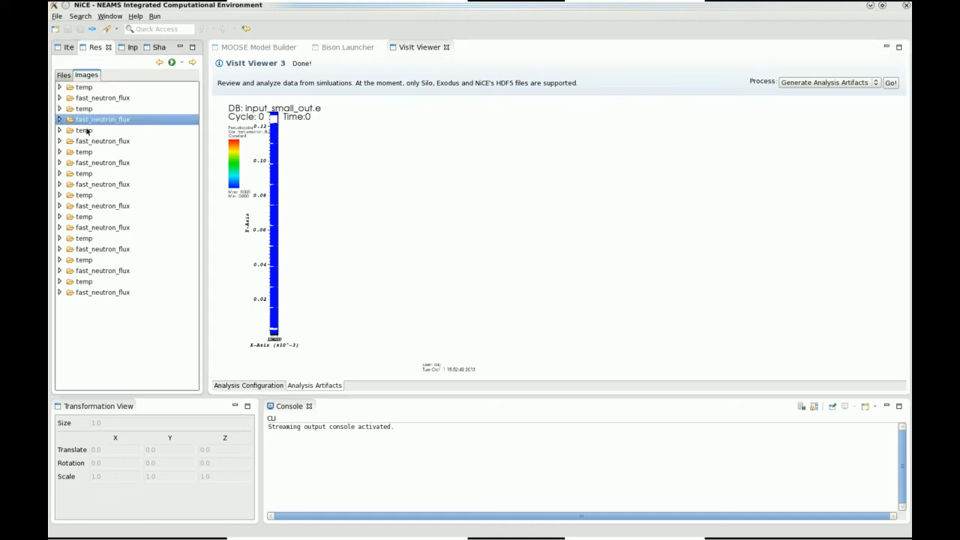
{"action": "left_click", "coordinate": [87, 130]}
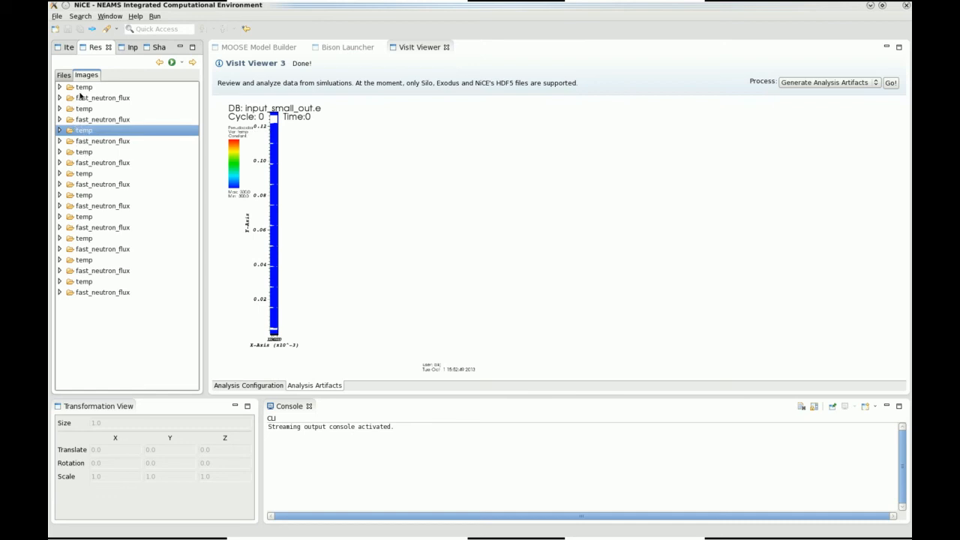
Play the image sequence from the first temp plot, try playback at 12fps and 24fps, and pause it
{"action": "left_click", "coordinate": [83, 87]}
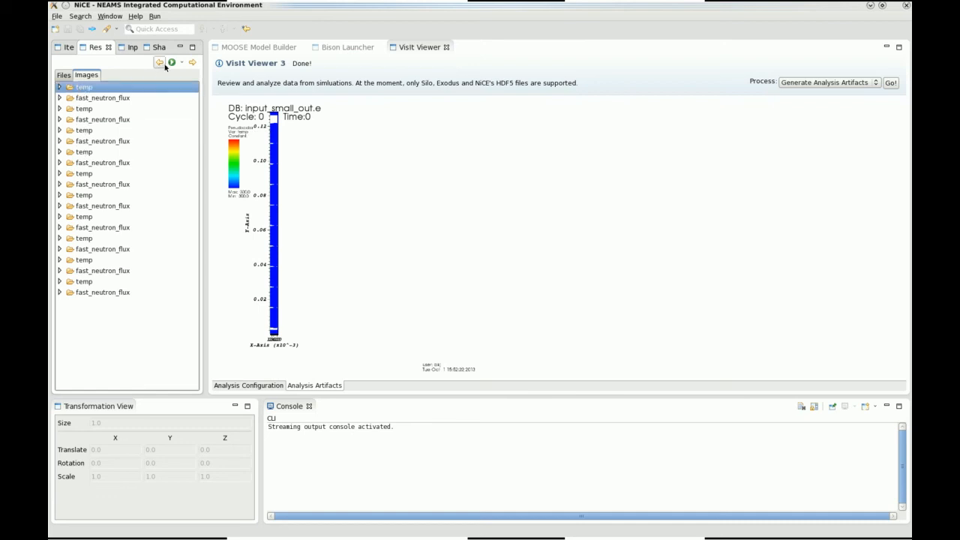
{"action": "left_click", "coordinate": [171, 63]}
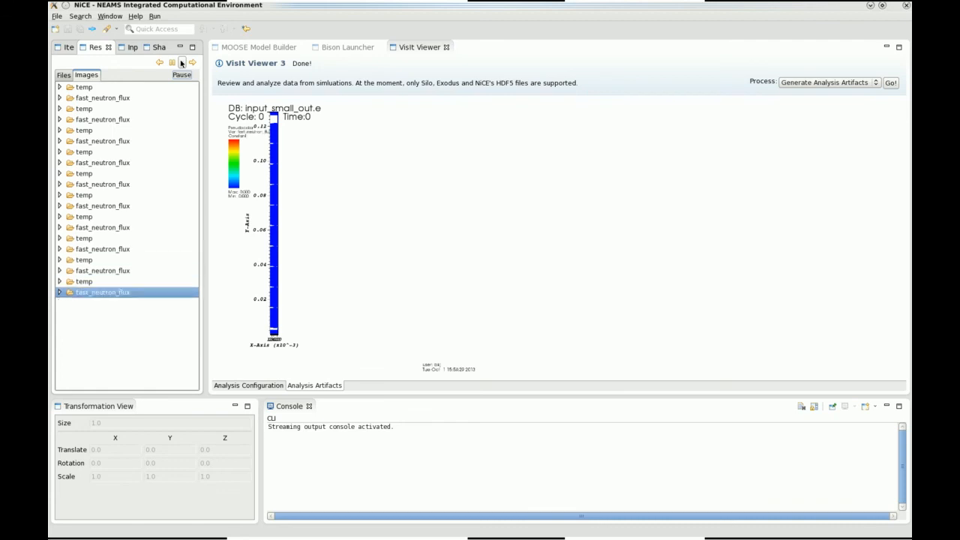
{"action": "left_click", "coordinate": [182, 63]}
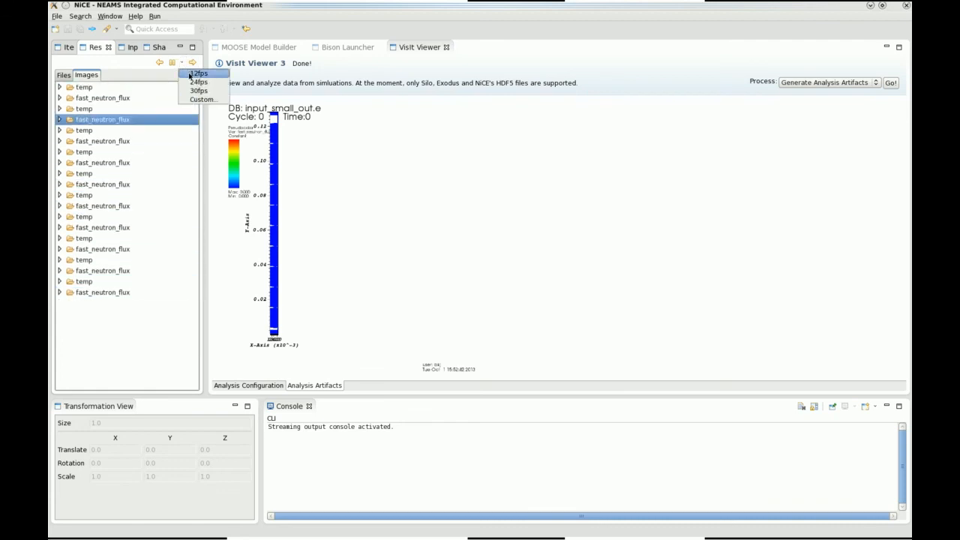
{"action": "left_click", "coordinate": [193, 74]}
{"action": "left_click", "coordinate": [181, 63]}
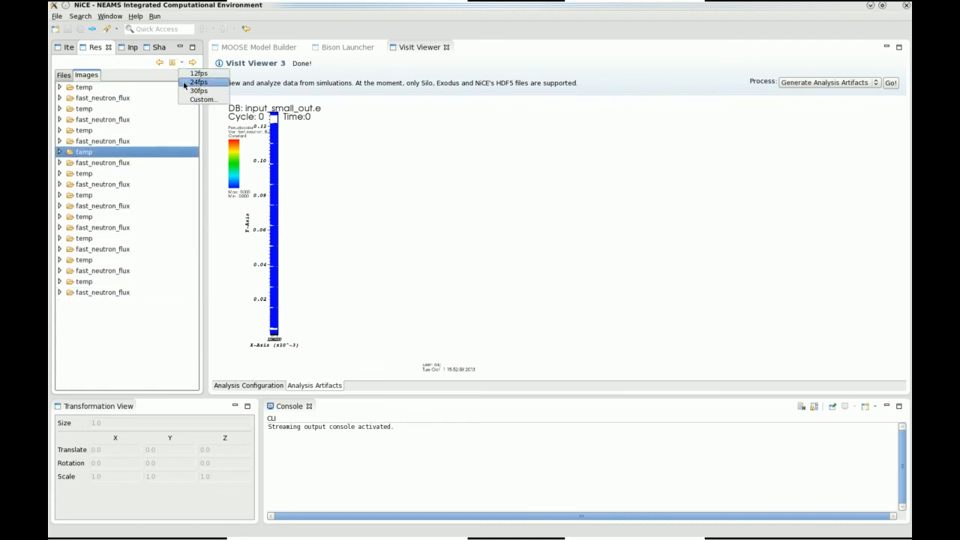
{"action": "left_click", "coordinate": [184, 83]}
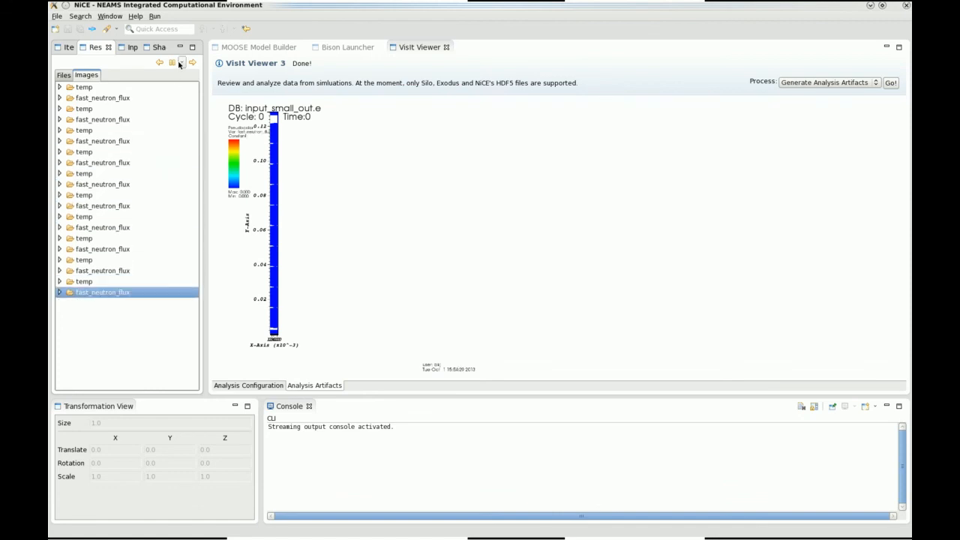
{"action": "left_click", "coordinate": [172, 63]}
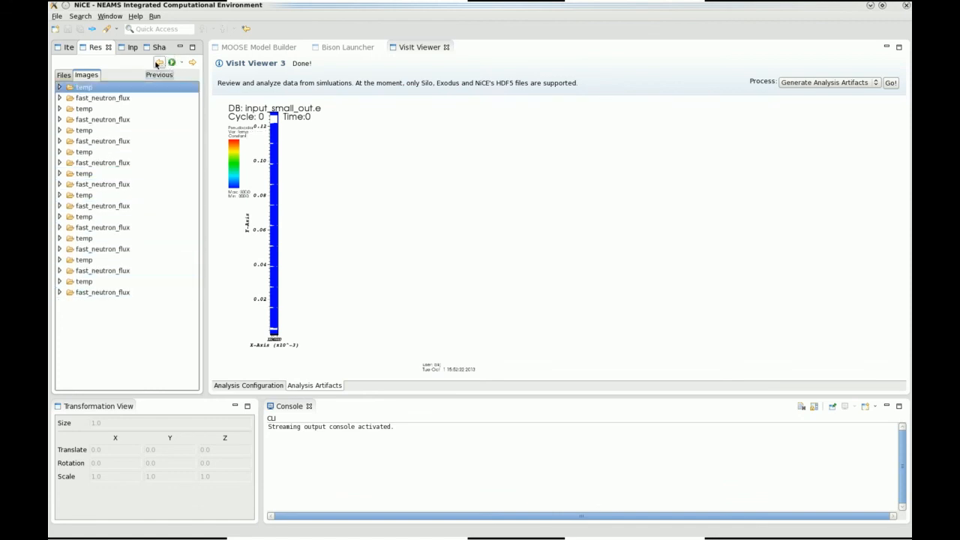
Step back one image from the first temp plot, and forward two images to the first fast_neutron_flux plot
{"action": "left_click", "coordinate": [158, 63]}
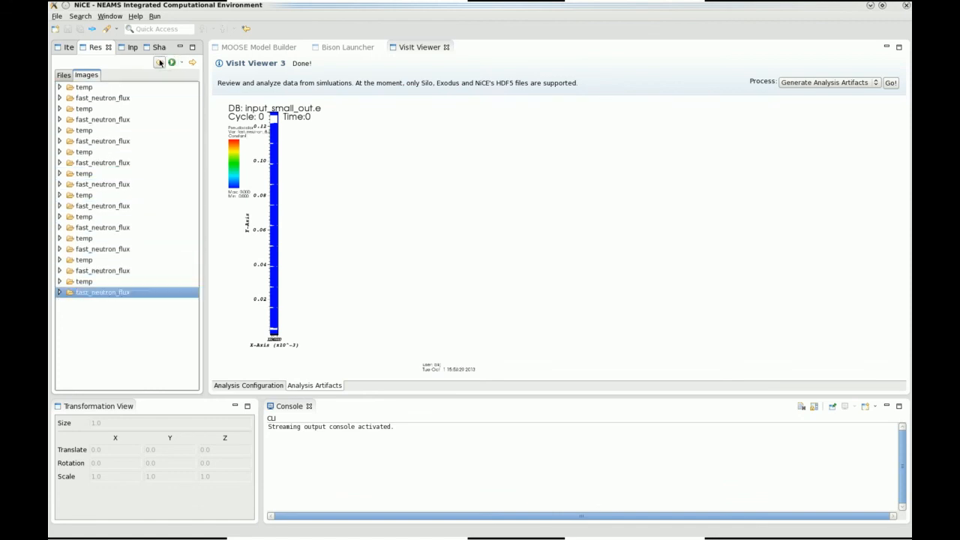
{"action": "left_click", "coordinate": [191, 63]}
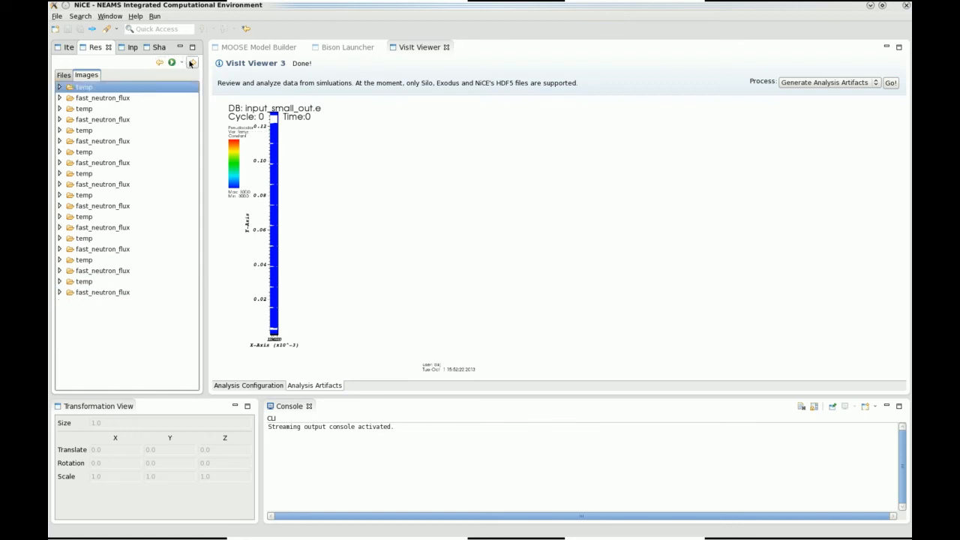
{"action": "left_click", "coordinate": [192, 63]}
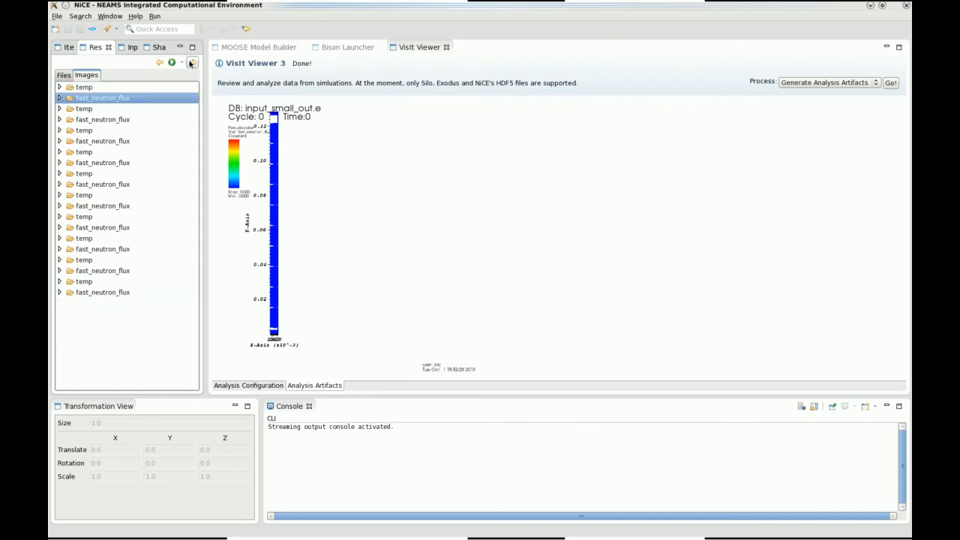